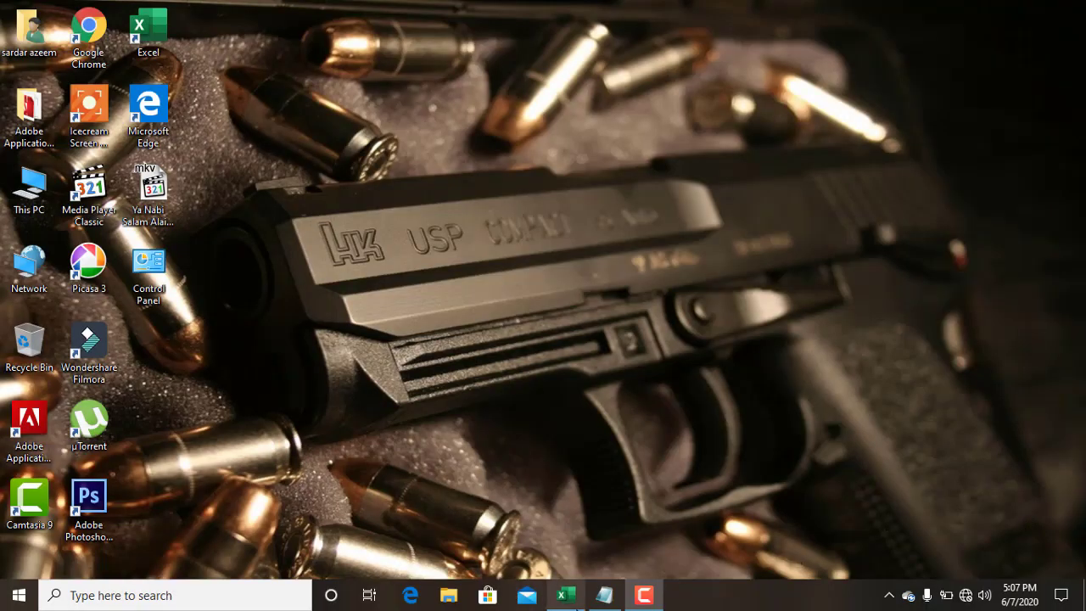
Restore the flash fill.xlsx Excel window showing the Text To Columns sheet.
click(564, 595)
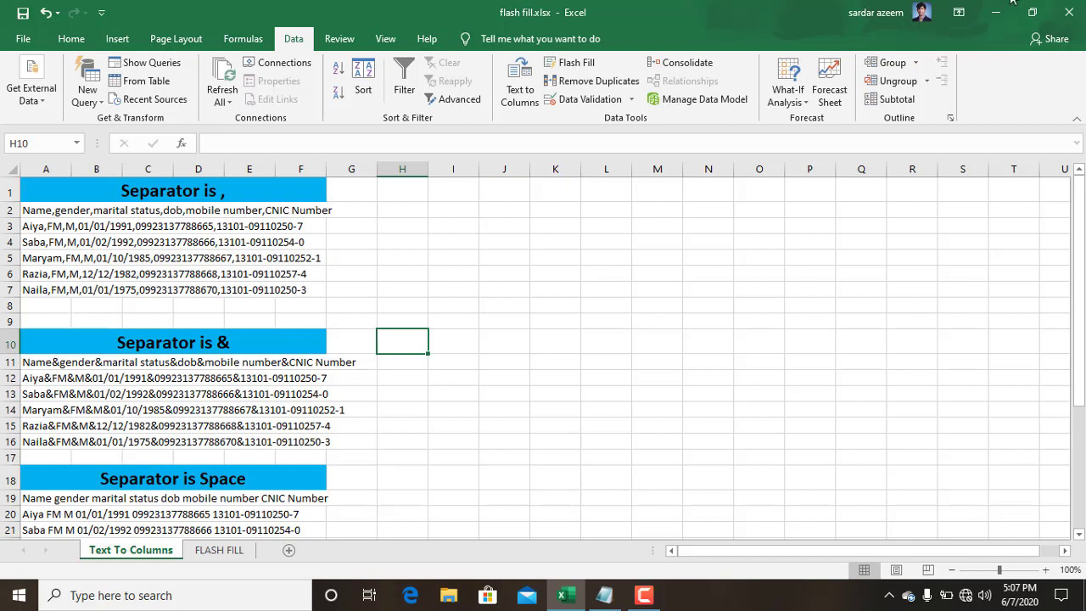
click(44, 225)
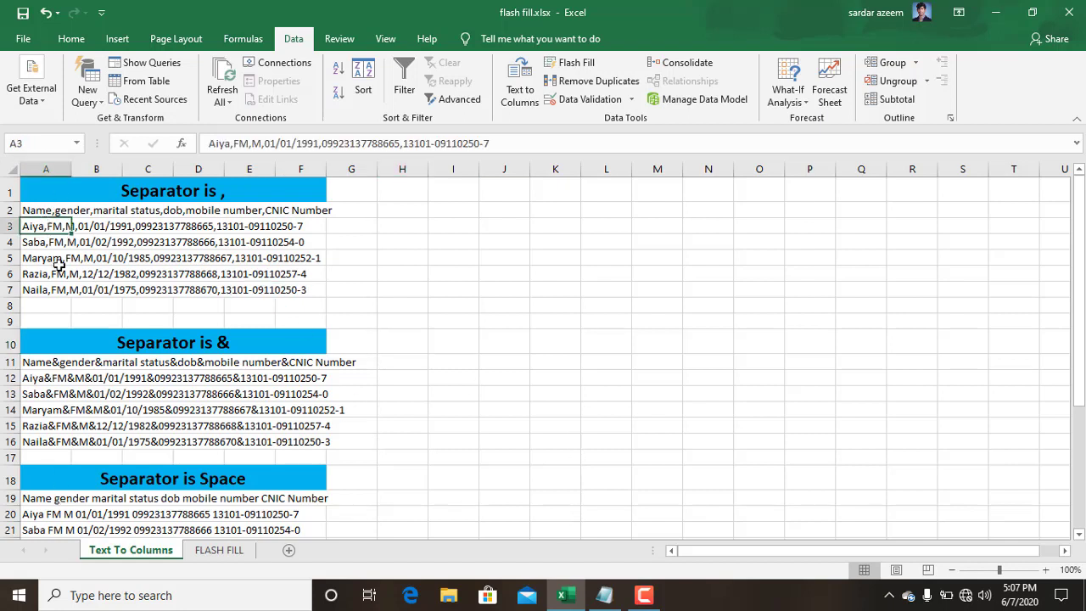
click(59, 271)
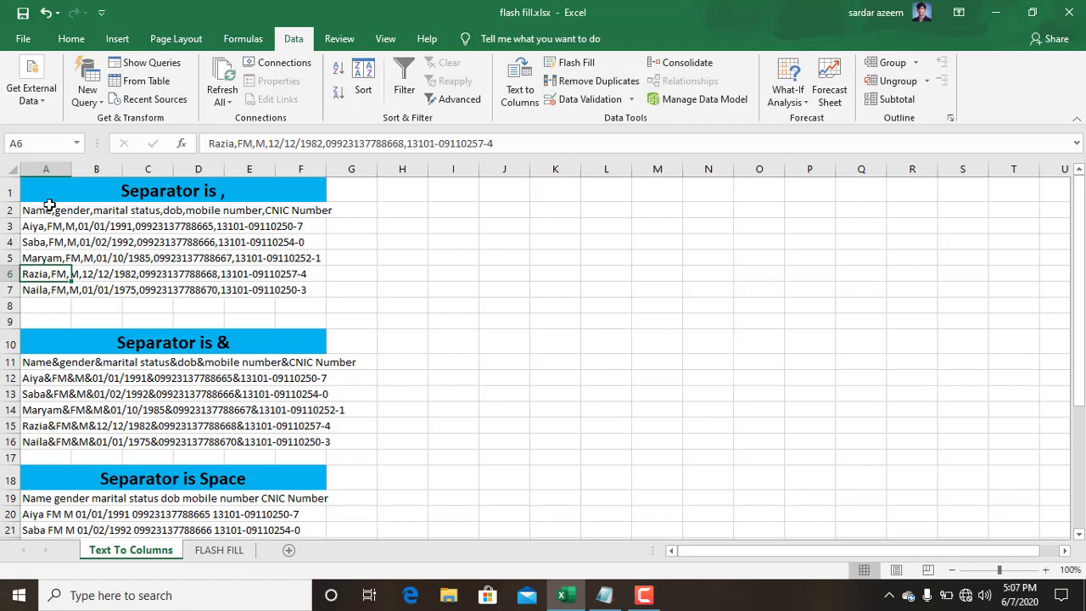
Split the comma-separated records in A2:A7 at commas into six columns, Name through CNIC Number.
drag(38, 213, 62, 291)
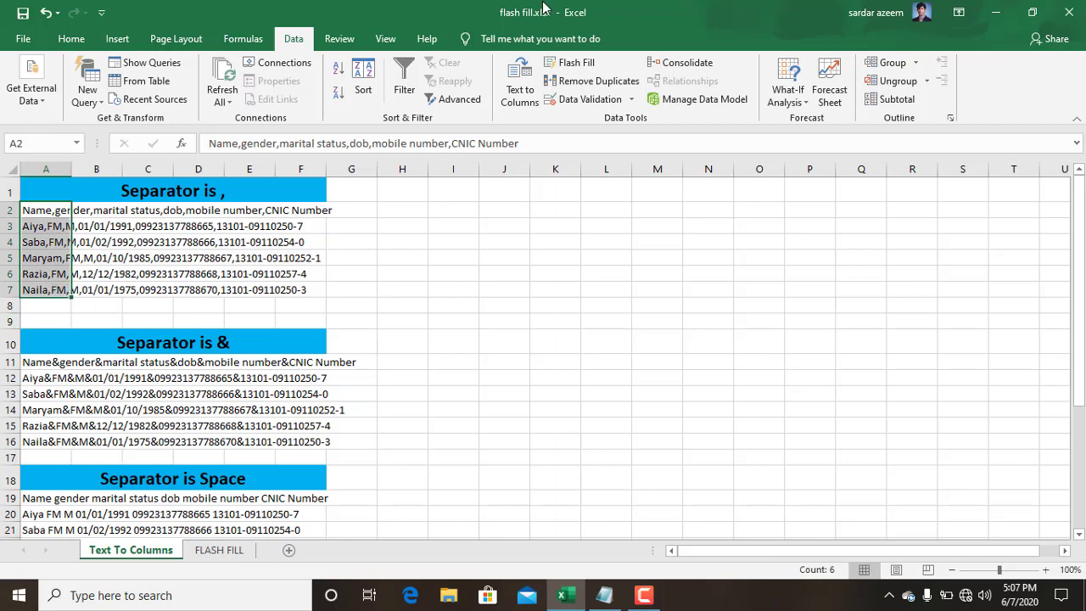
click(522, 106)
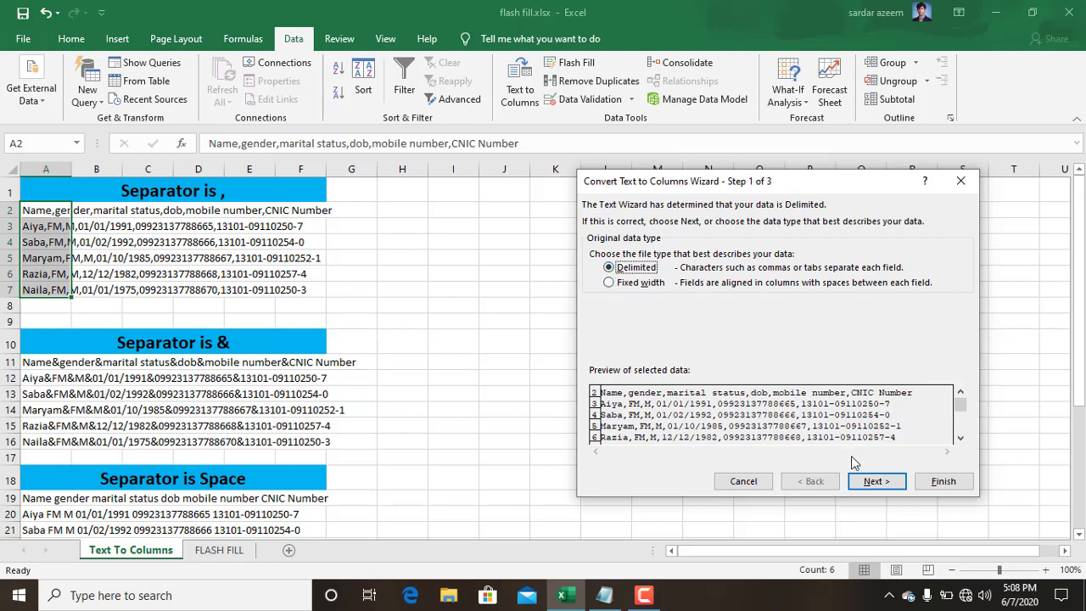
click(875, 481)
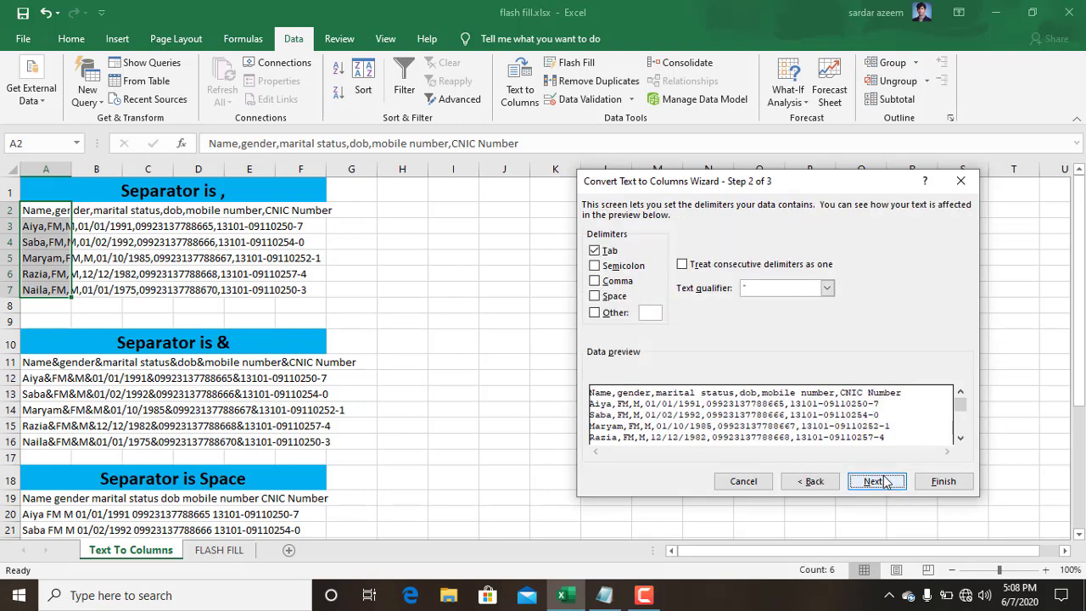
click(597, 281)
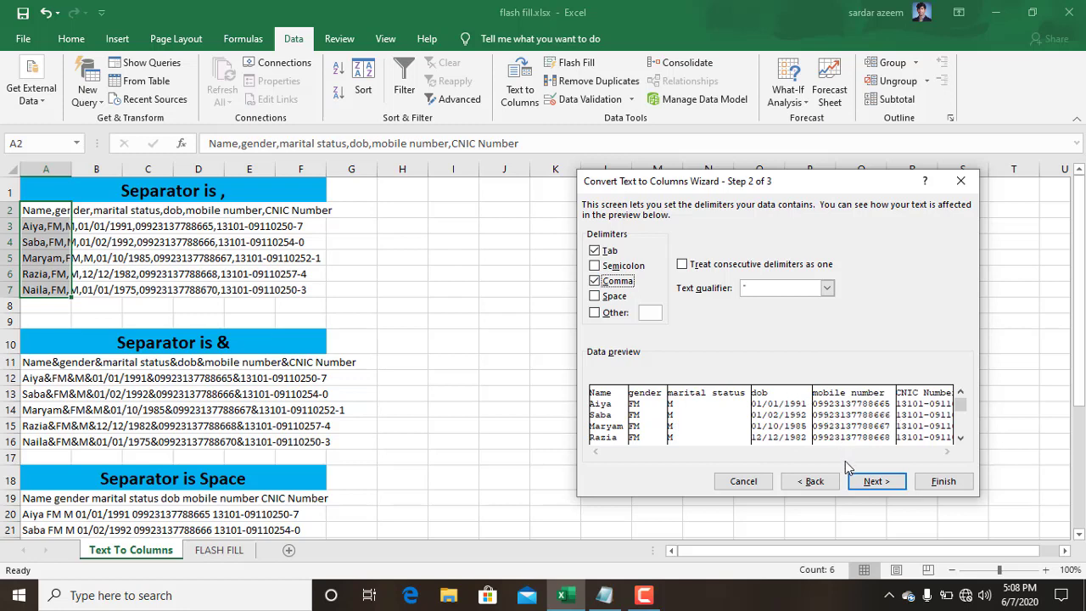
click(867, 483)
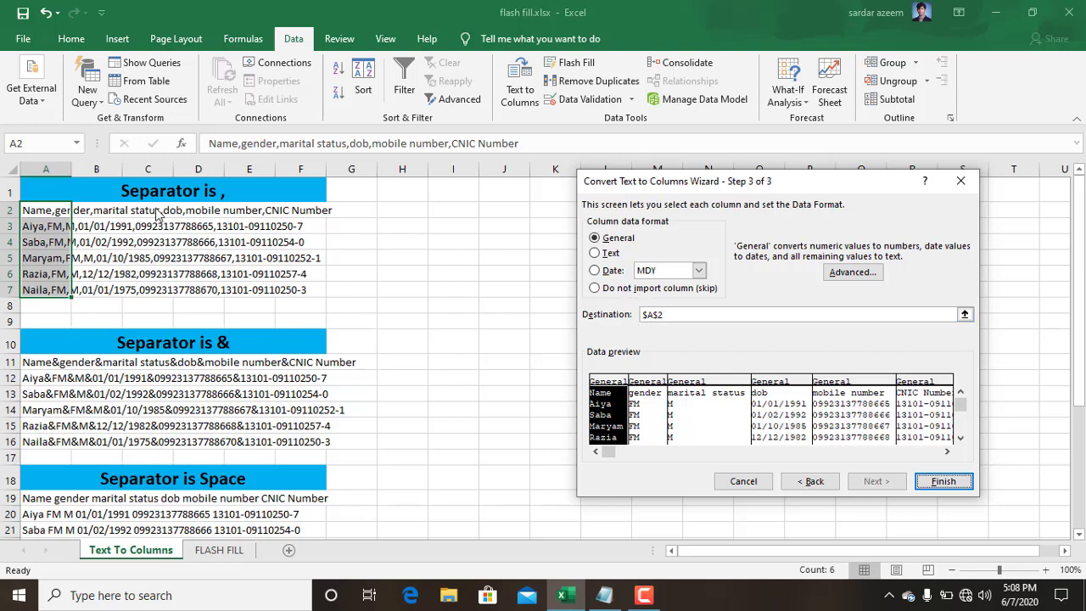
click(940, 483)
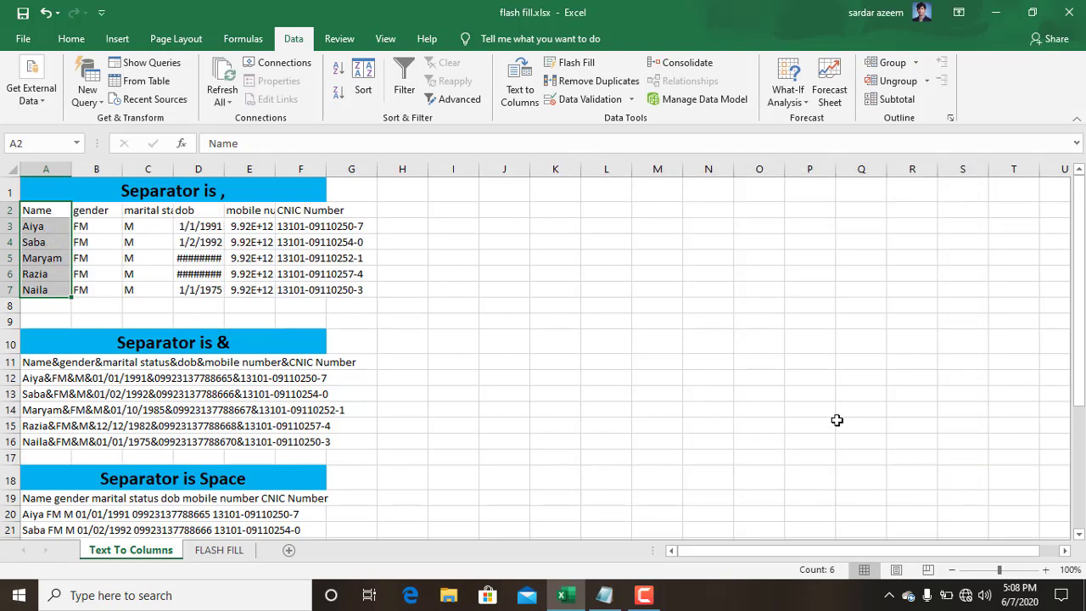
Autofit columns E, C and D, then widen column E further.
double_click(276, 171)
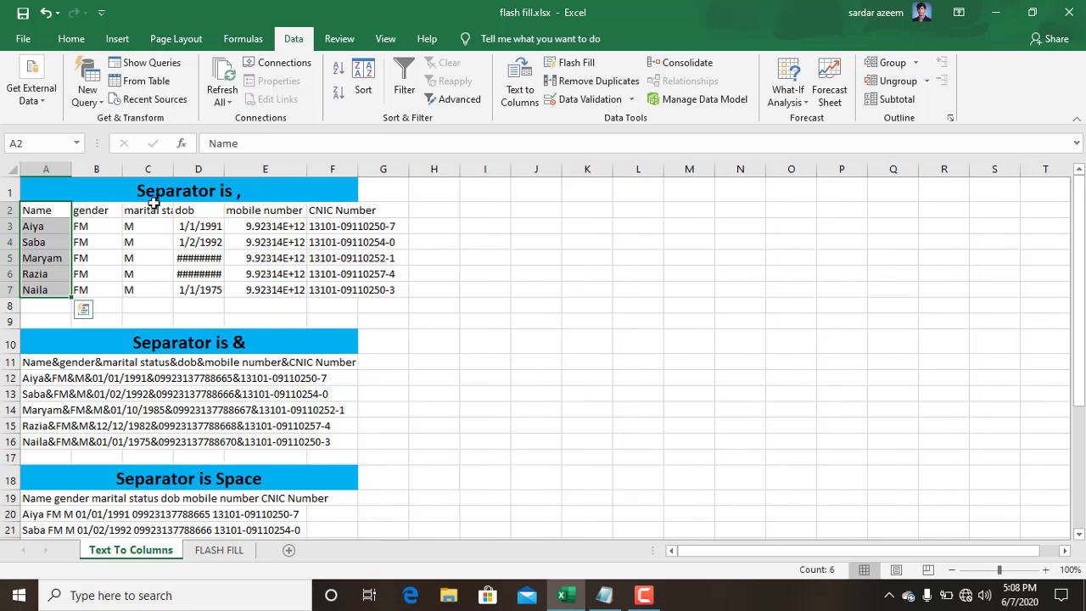
double_click(170, 172)
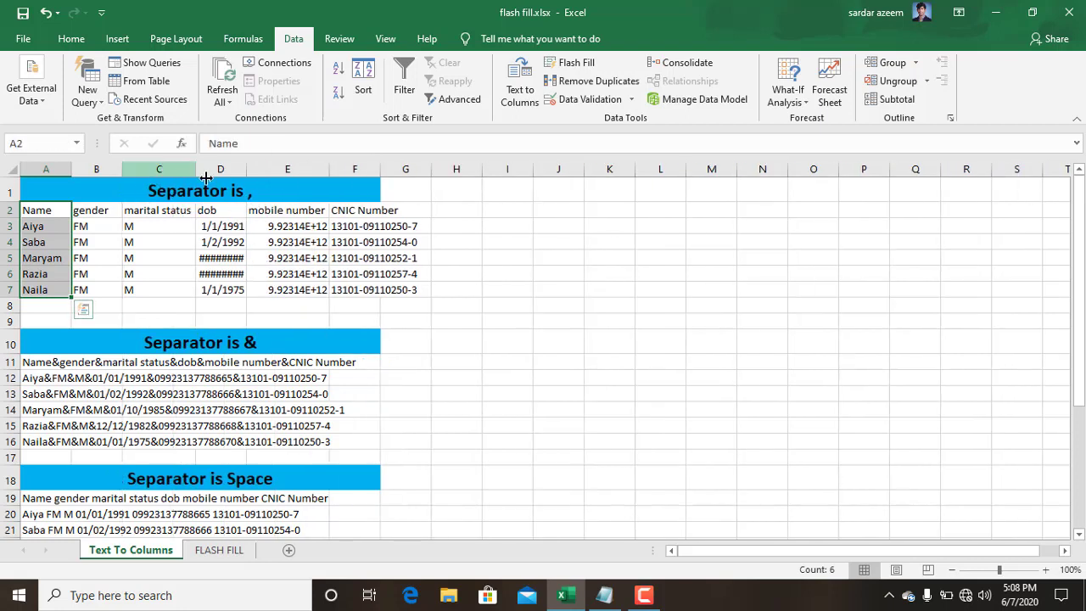
click(466, 274)
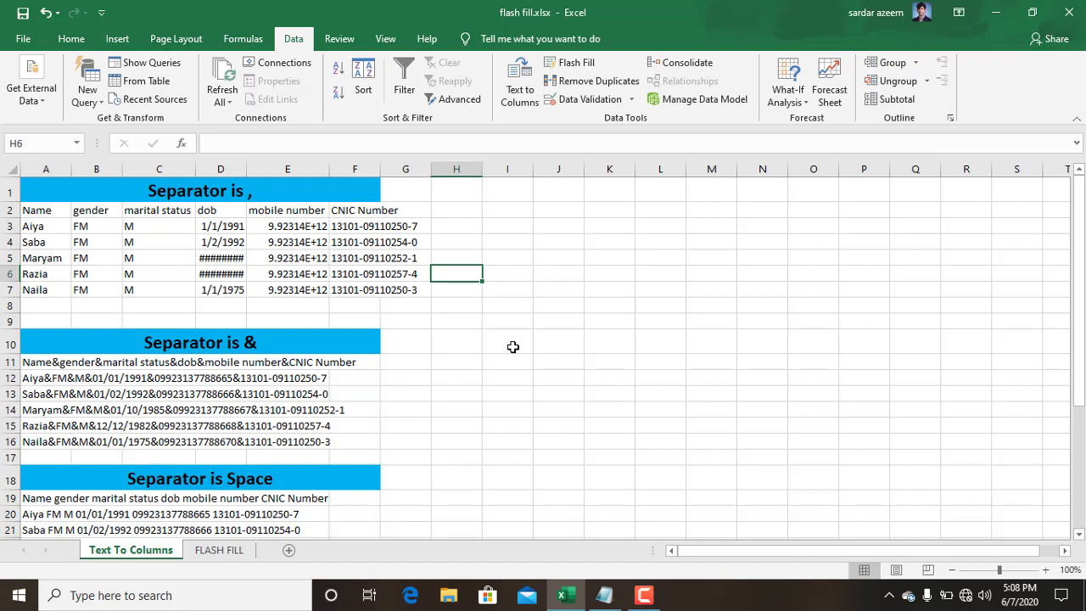
double_click(247, 170)
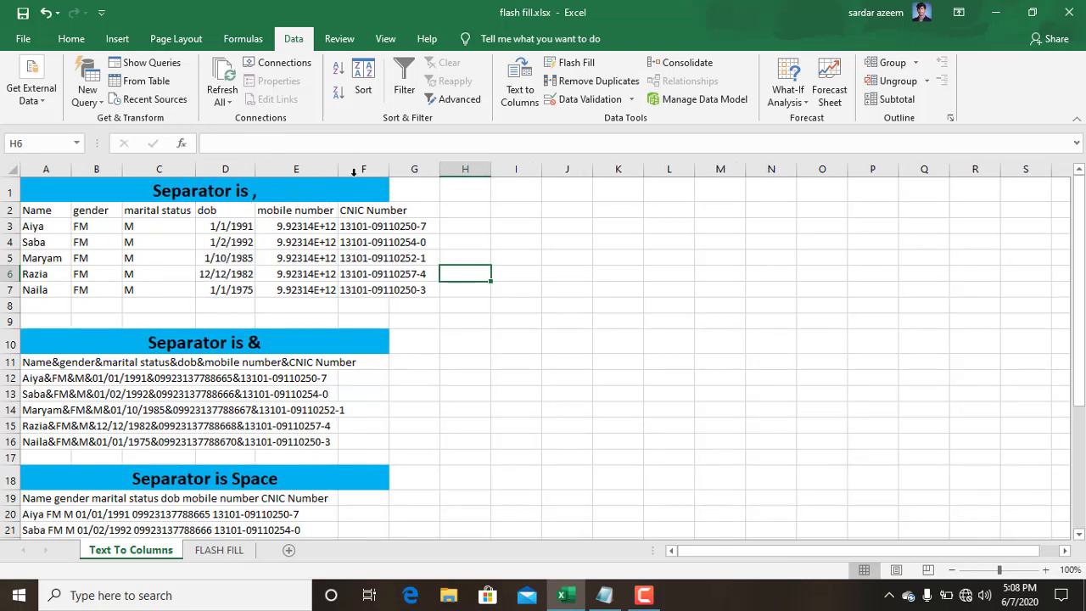
drag(336, 172, 409, 172)
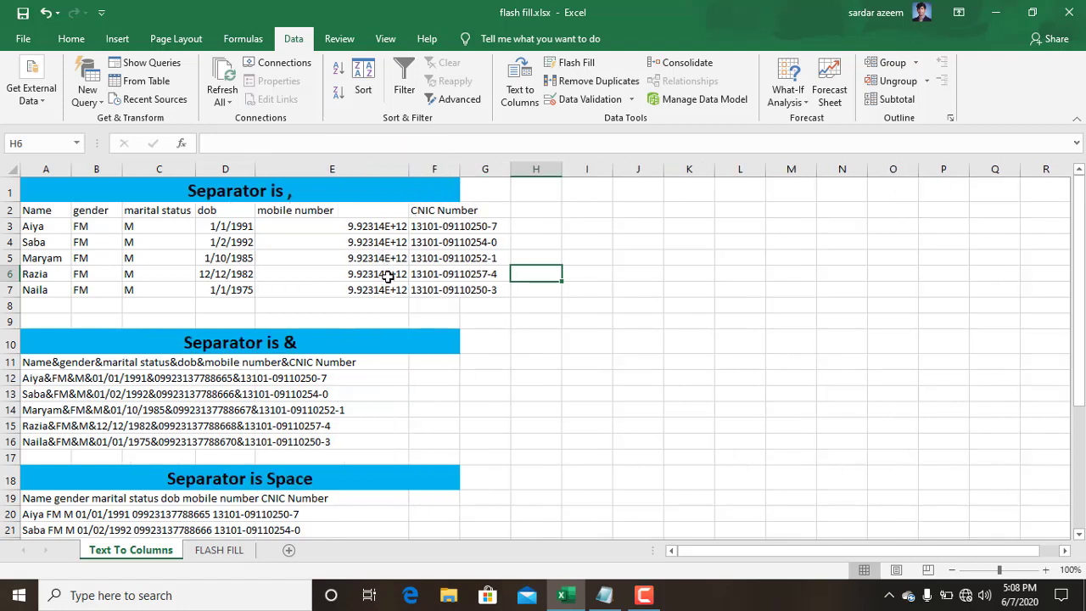
Inspect the mobile numbers in cells E3, E4, E5 and E7.
click(356, 229)
click(338, 245)
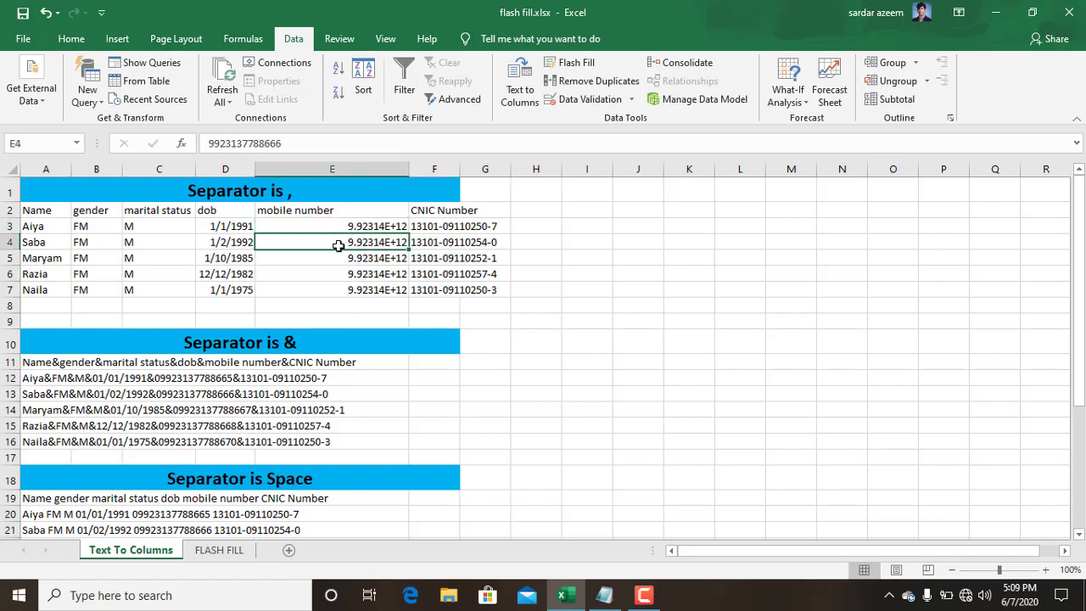
click(338, 258)
click(339, 289)
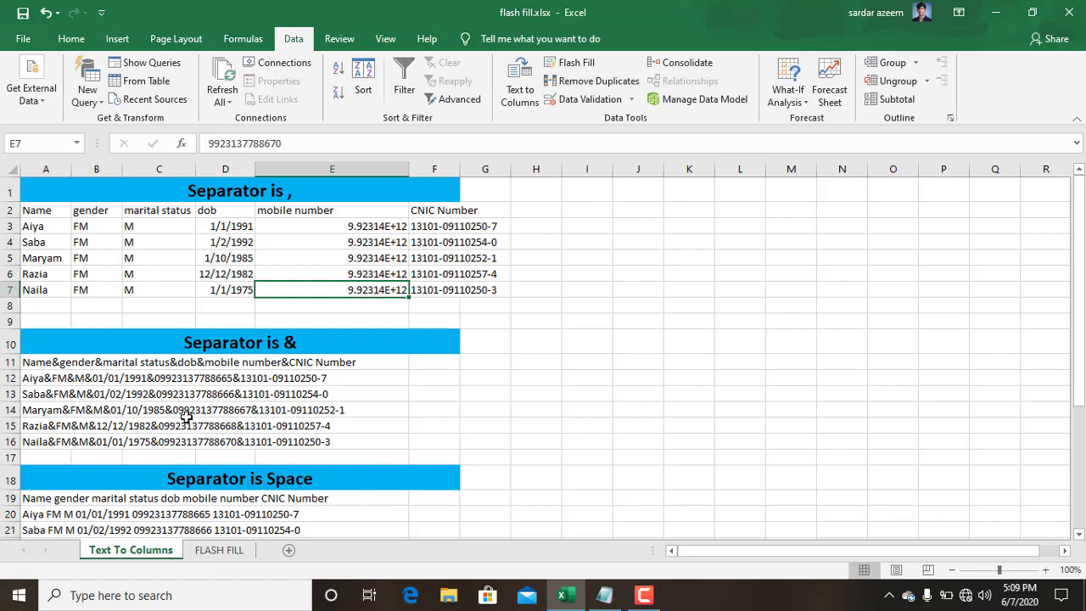
Select the &-separated rows A11:A16, keeping the existing data in A12.
click(40, 356)
drag(40, 355, 44, 366)
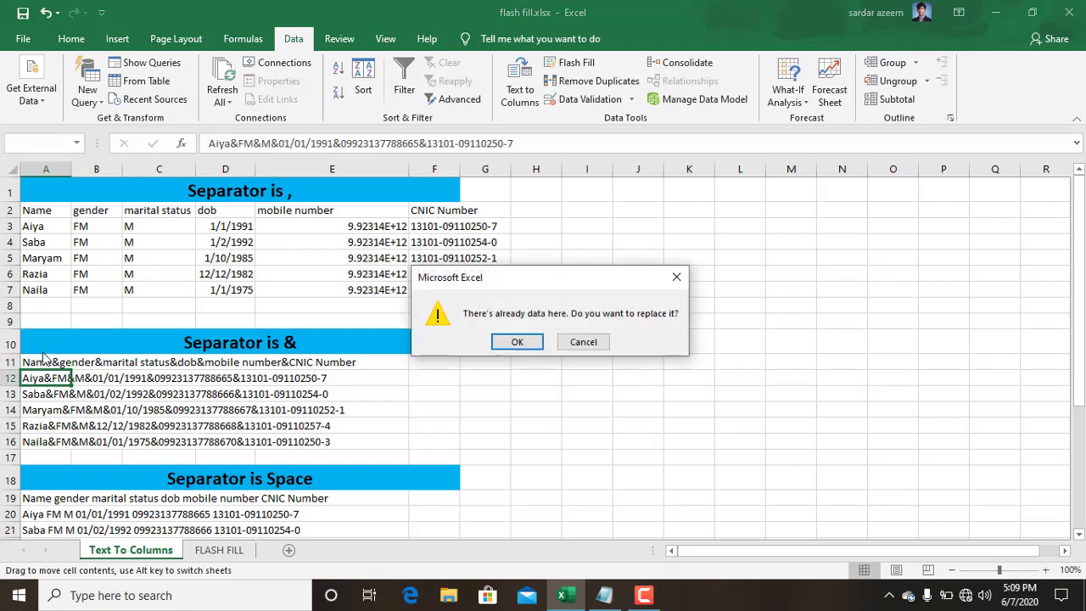
click(582, 341)
drag(57, 365, 61, 442)
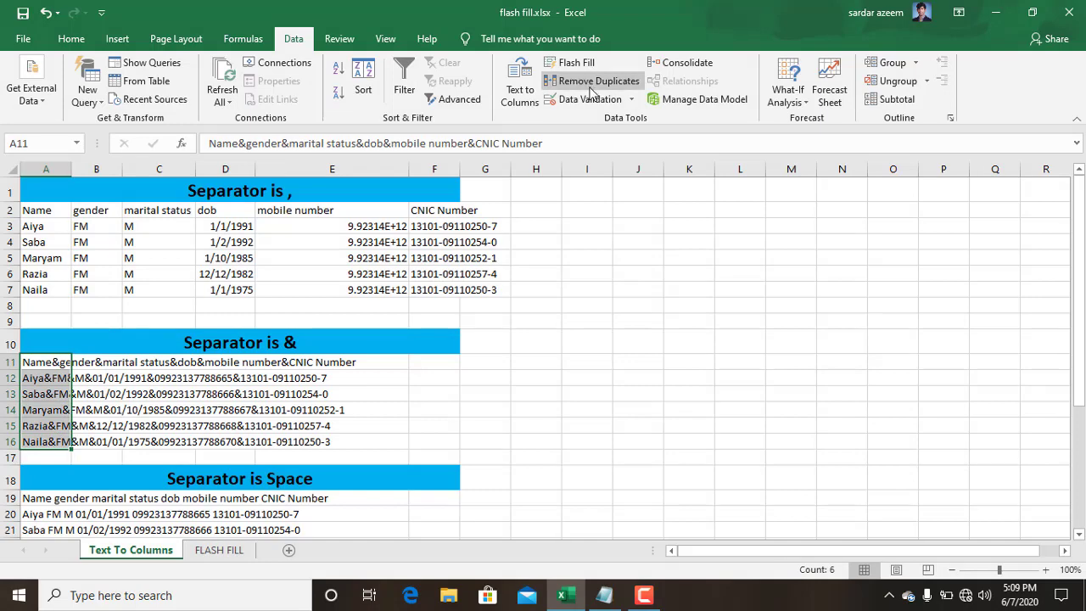
In Text to Columns, clear Tab and Comma and use & as the only delimiter.
click(521, 105)
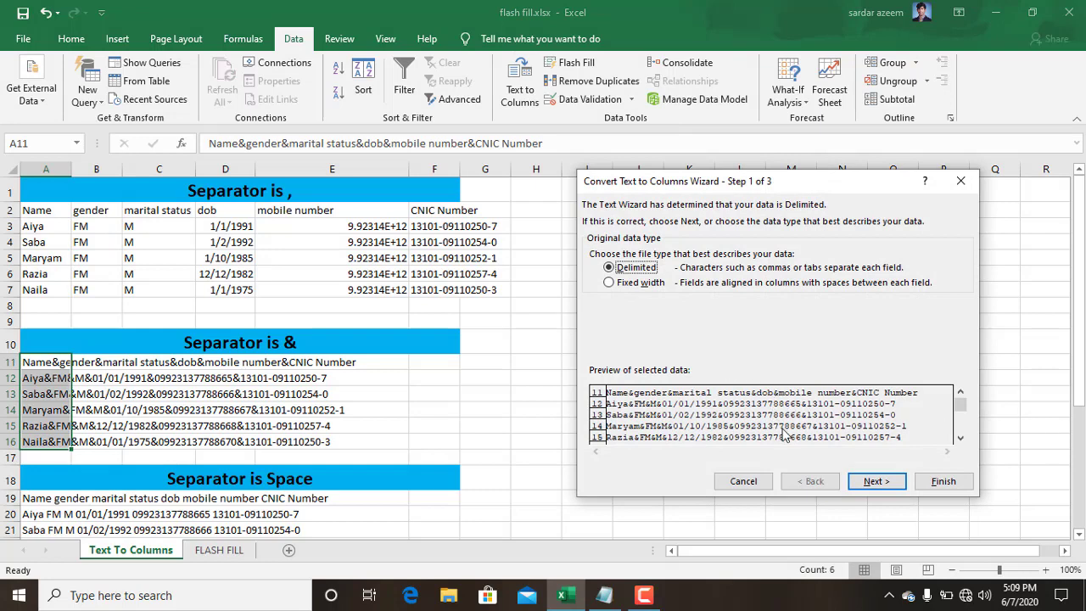
click(878, 483)
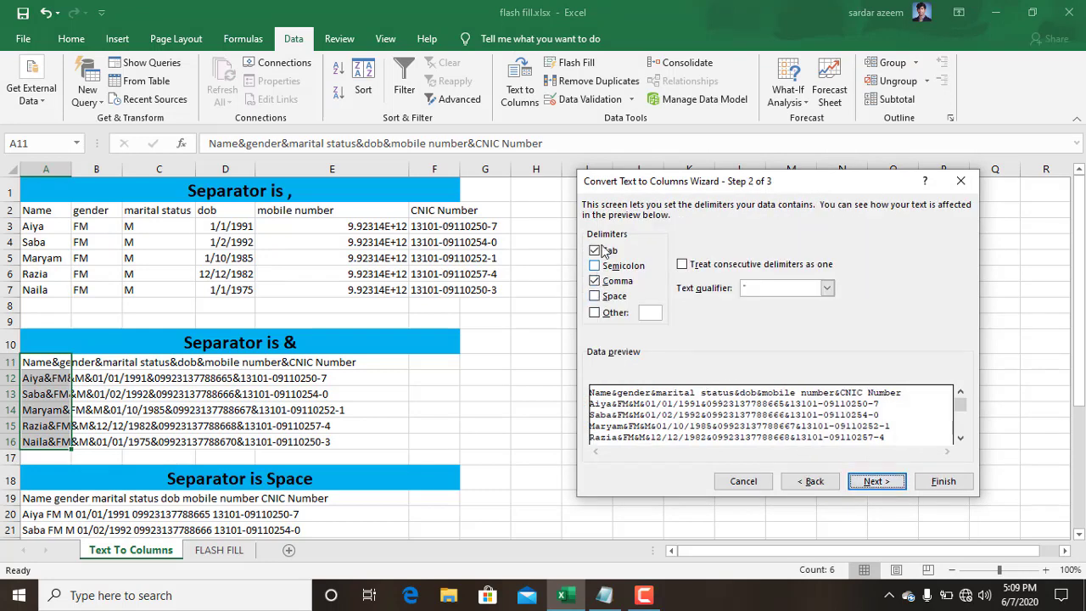
click(594, 250)
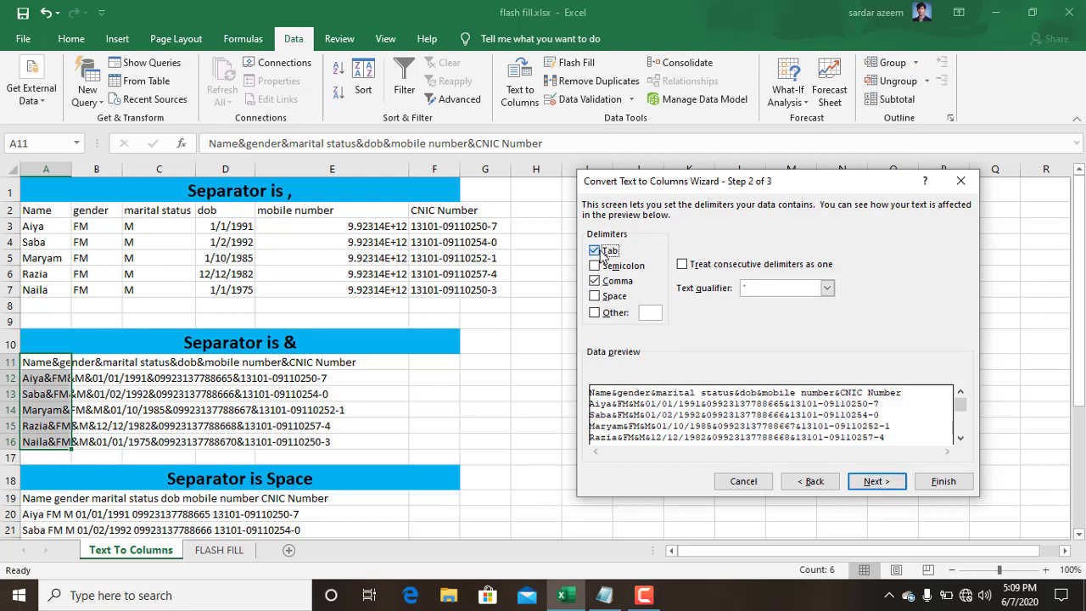
click(594, 281)
click(594, 312)
text(&)
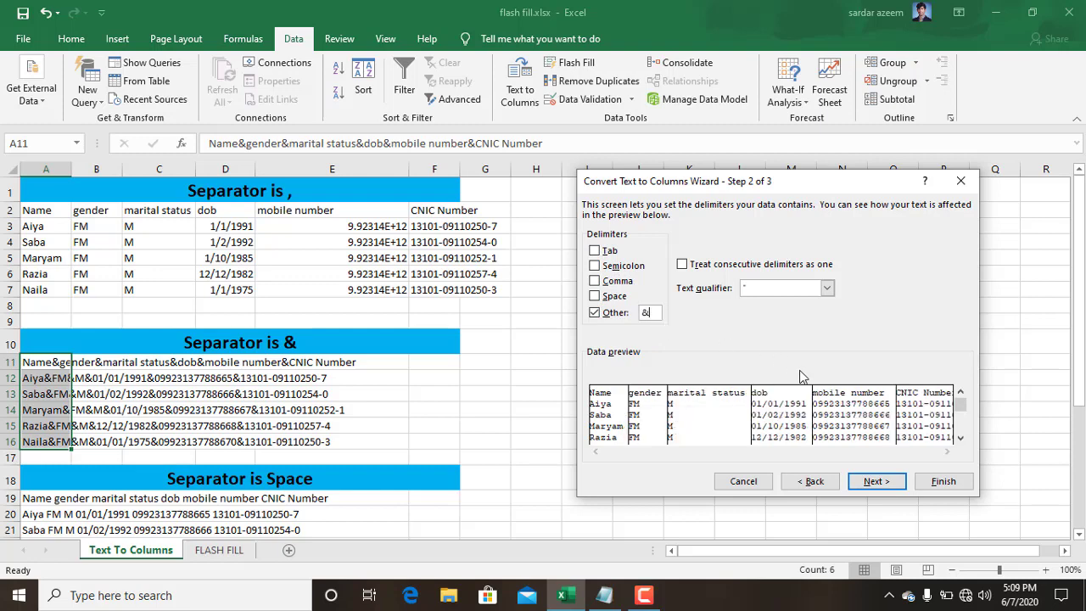
click(861, 482)
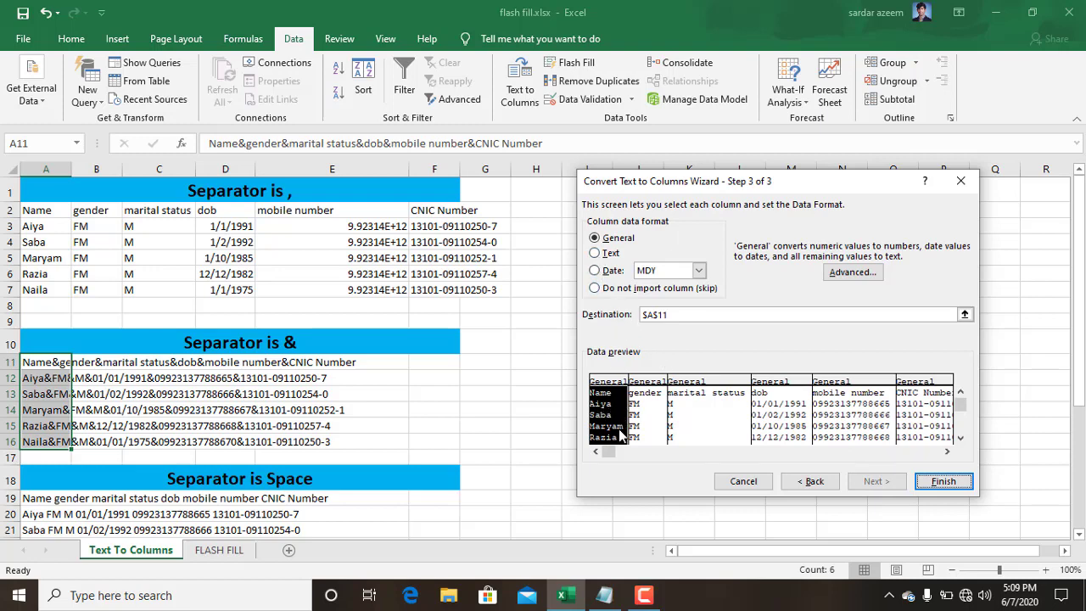
Format the dob column as MDY dates and the mobile number column as Text.
click(658, 411)
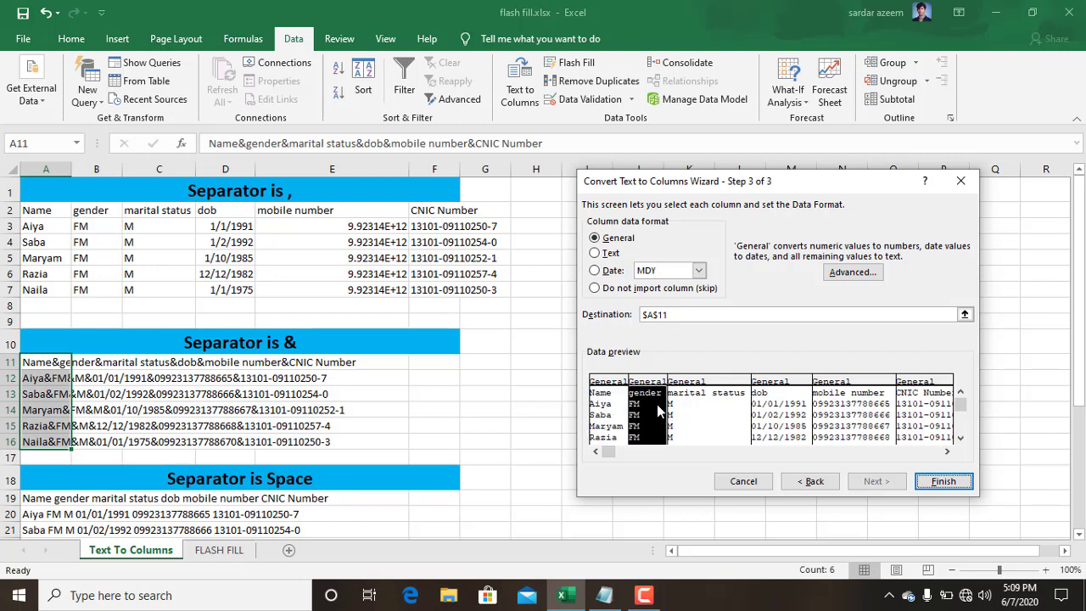
click(694, 428)
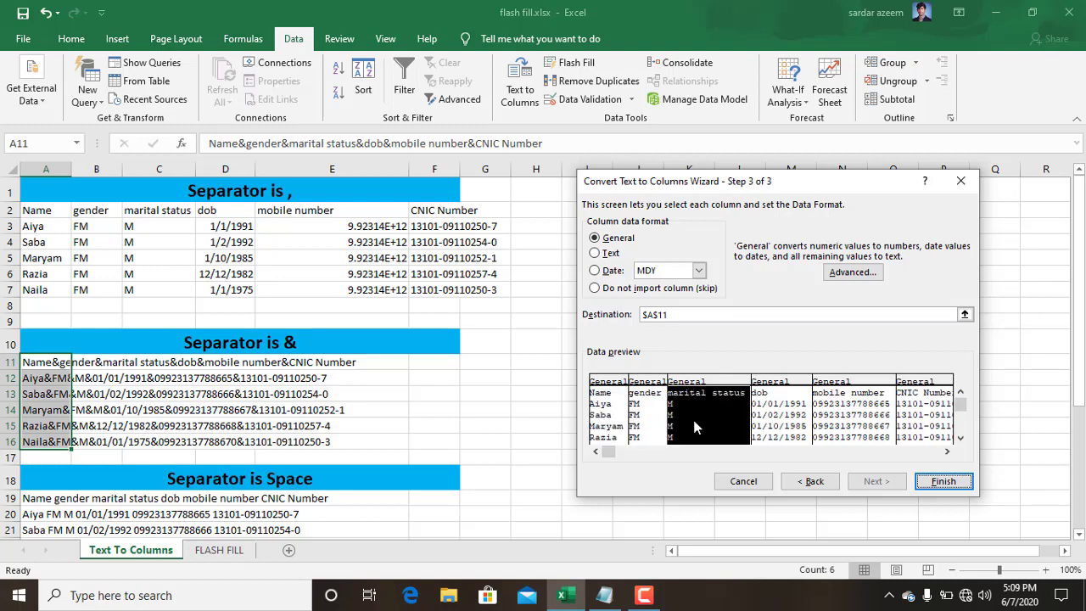
click(800, 423)
click(613, 270)
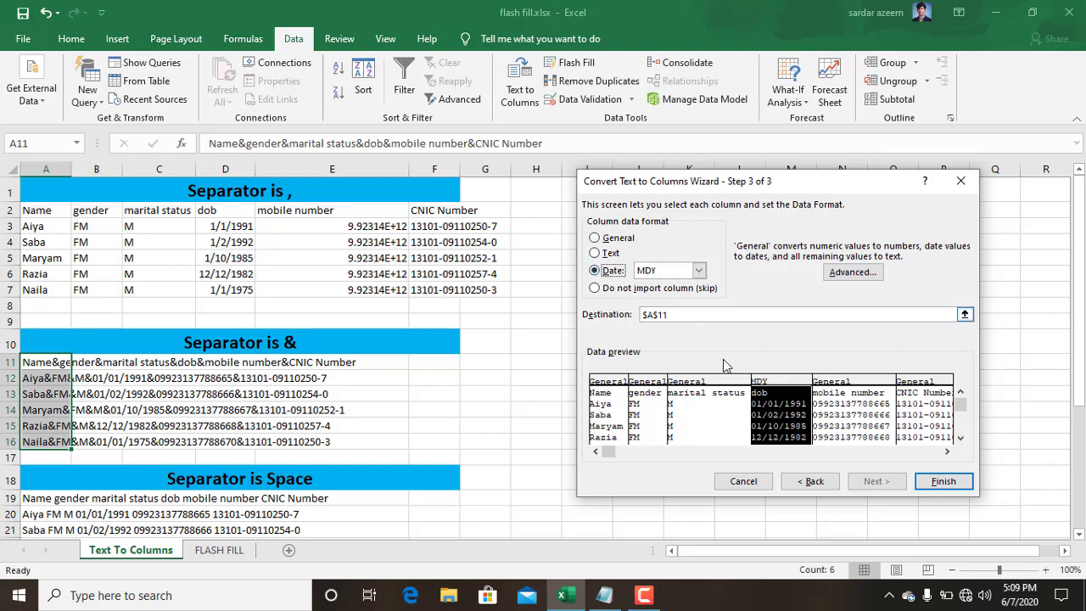
click(847, 427)
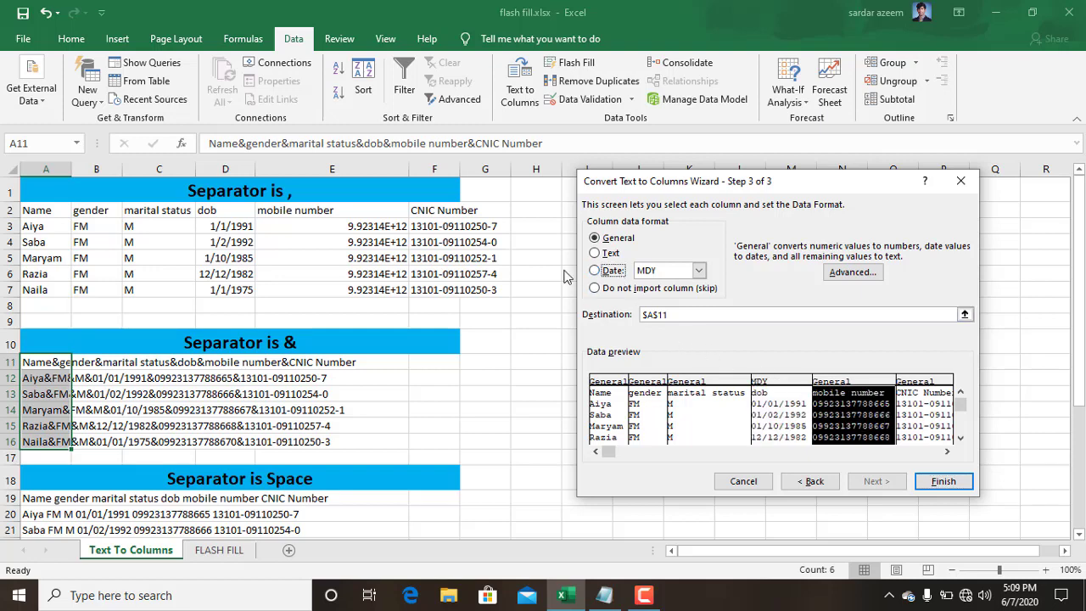
click(606, 253)
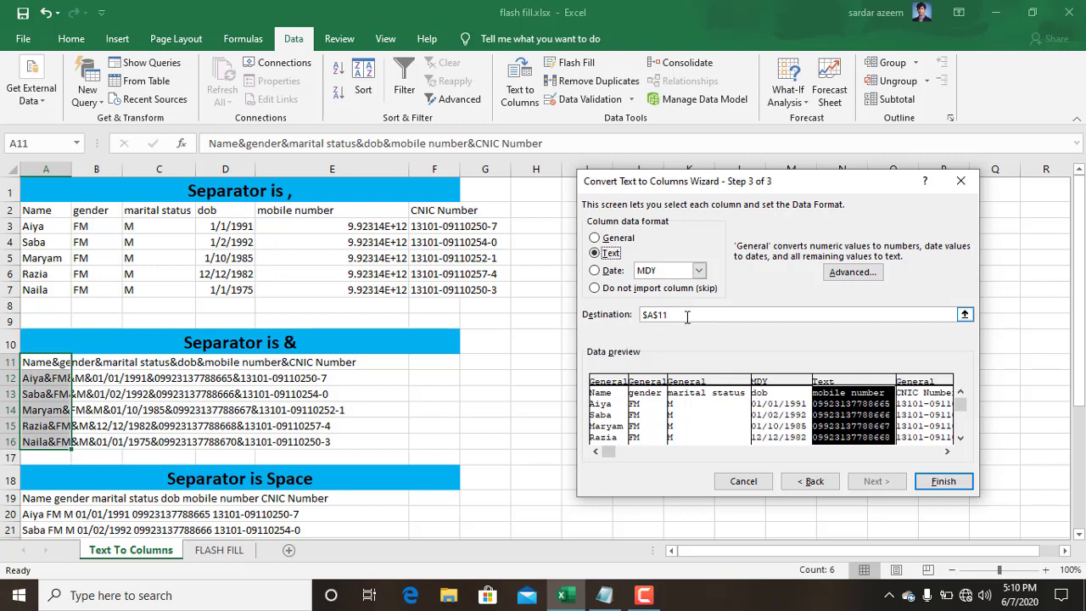
Set the destination to H10 and finish splitting the & data.
click(964, 314)
click(544, 343)
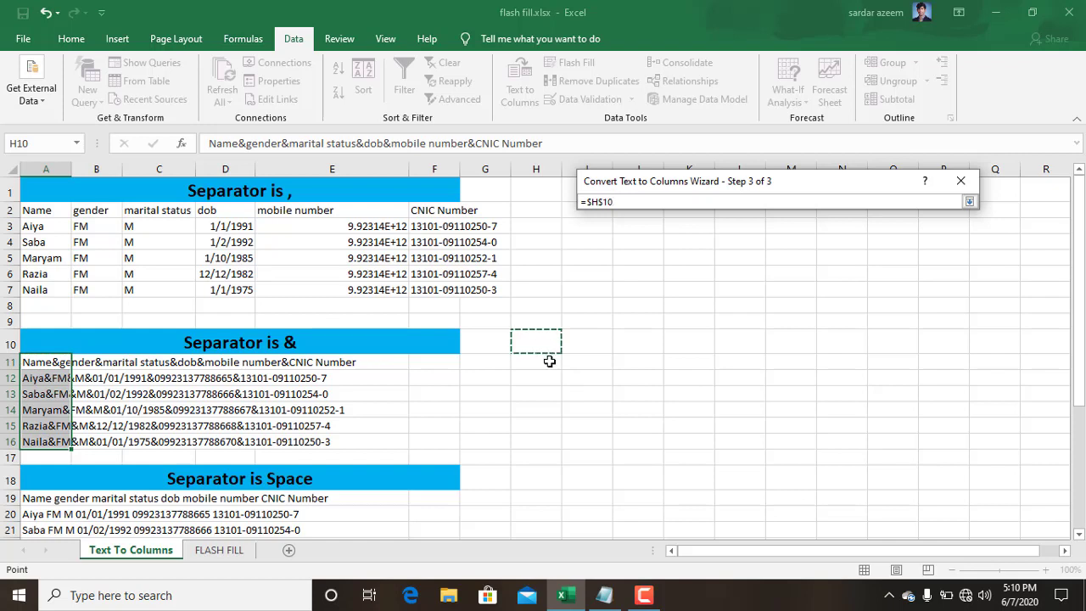
click(968, 203)
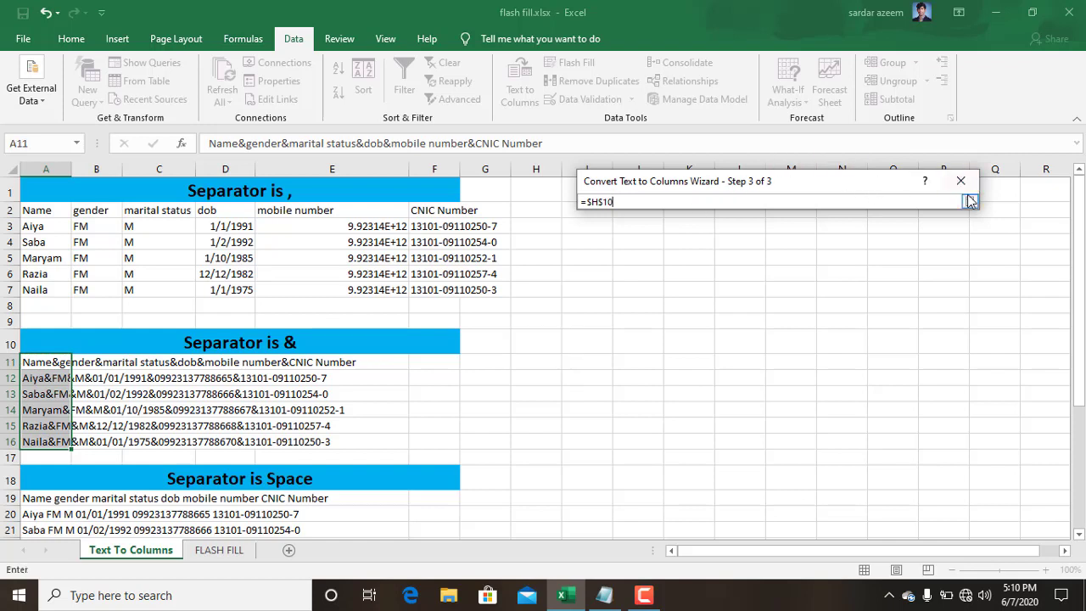
click(968, 204)
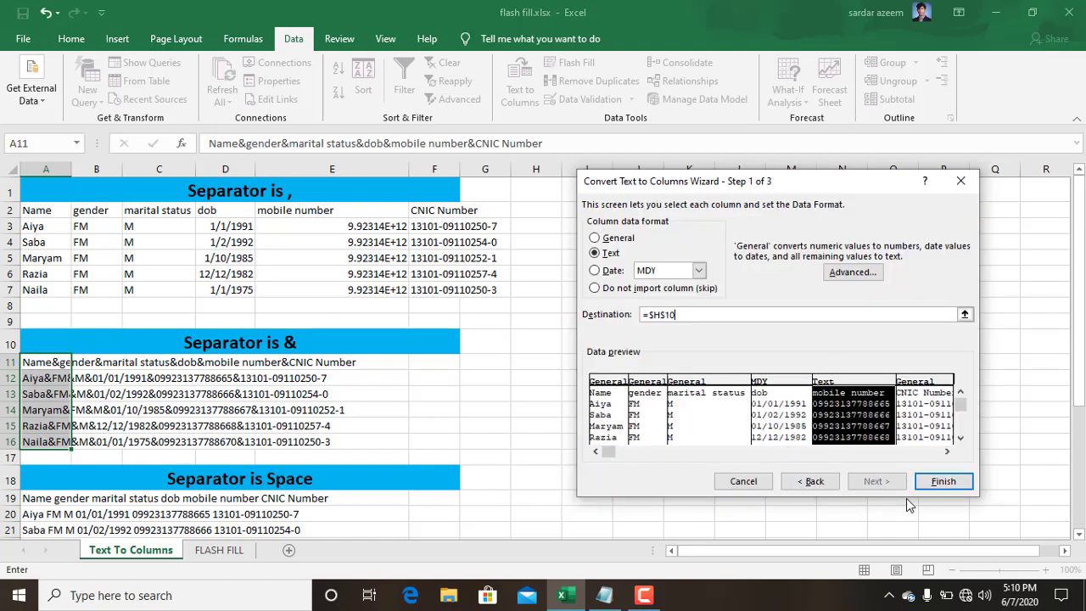
click(941, 481)
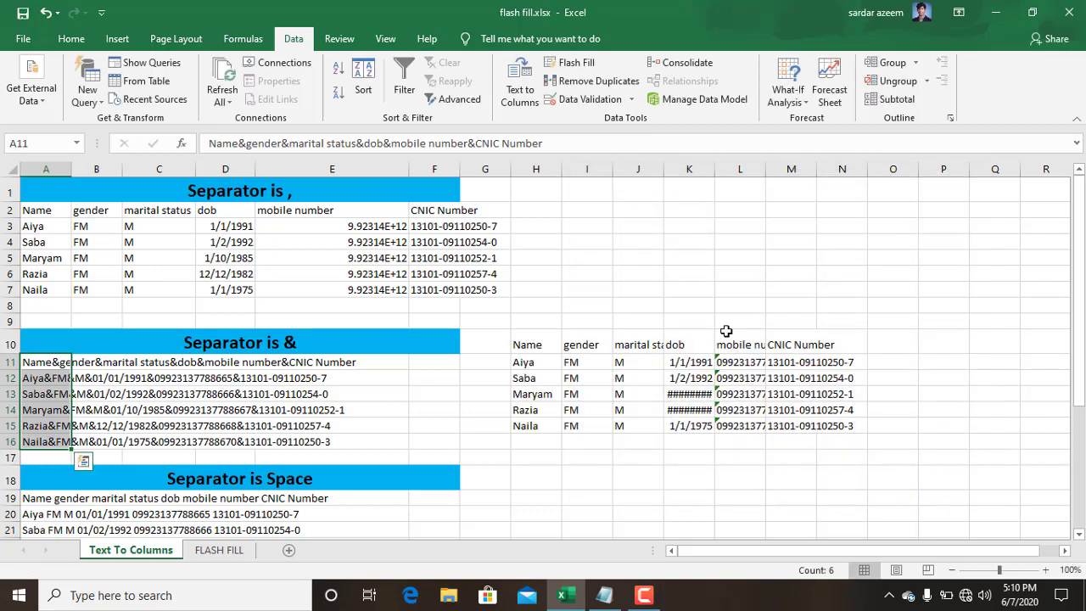
Adjust column I and autofit columns J, K, L and M to their contents.
drag(609, 171, 601, 171)
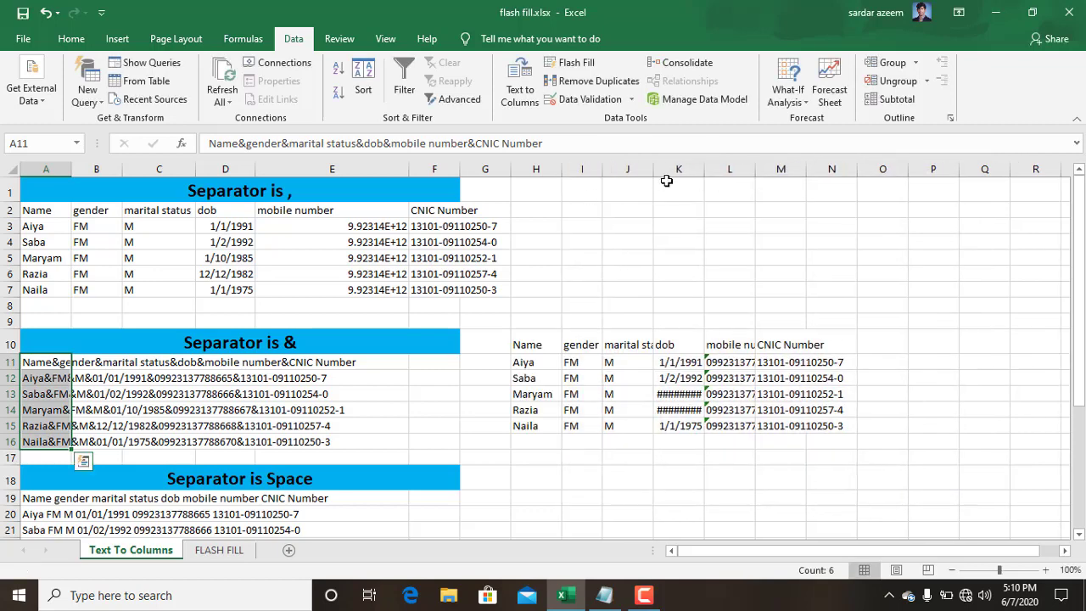
double_click(653, 171)
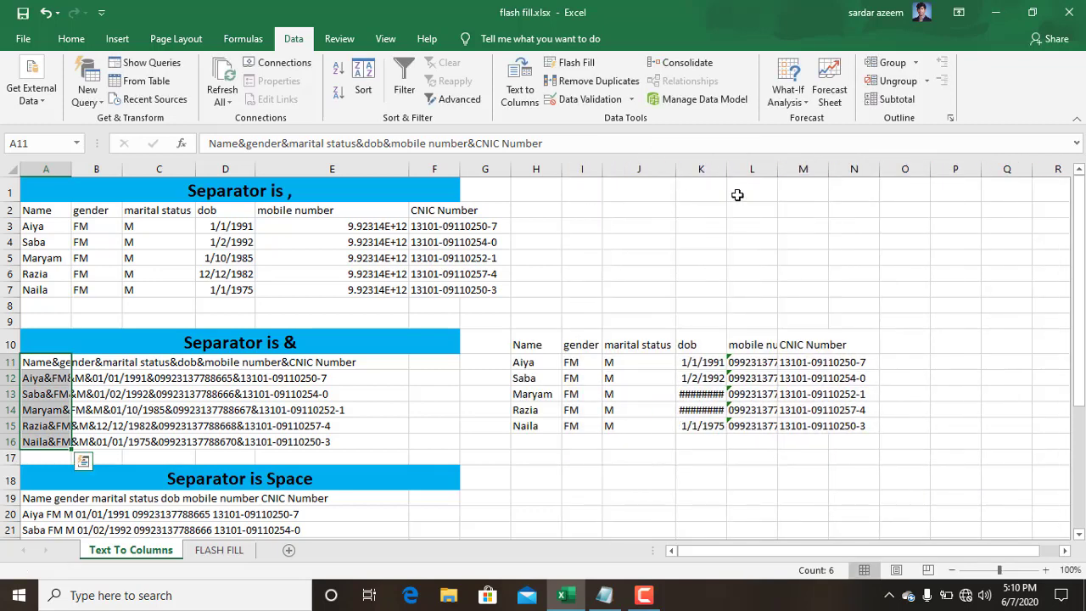
double_click(728, 170)
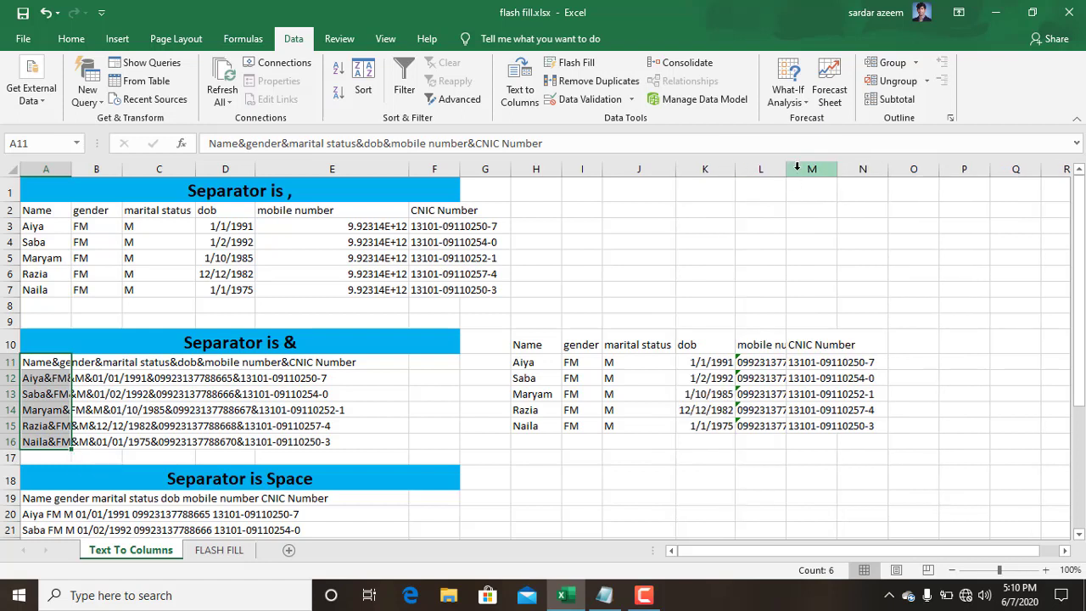
click(787, 169)
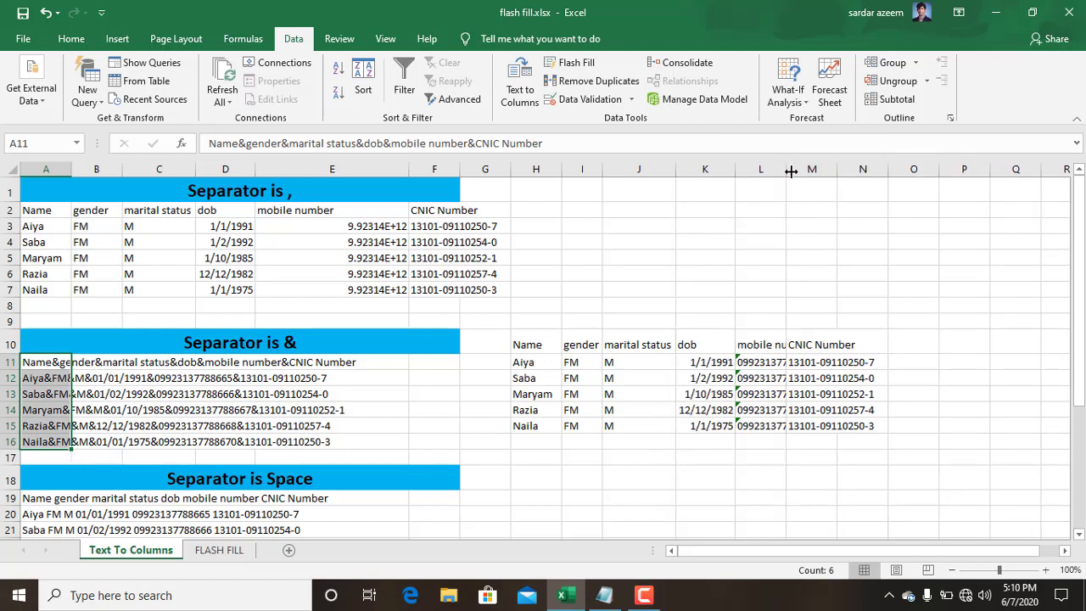
double_click(785, 170)
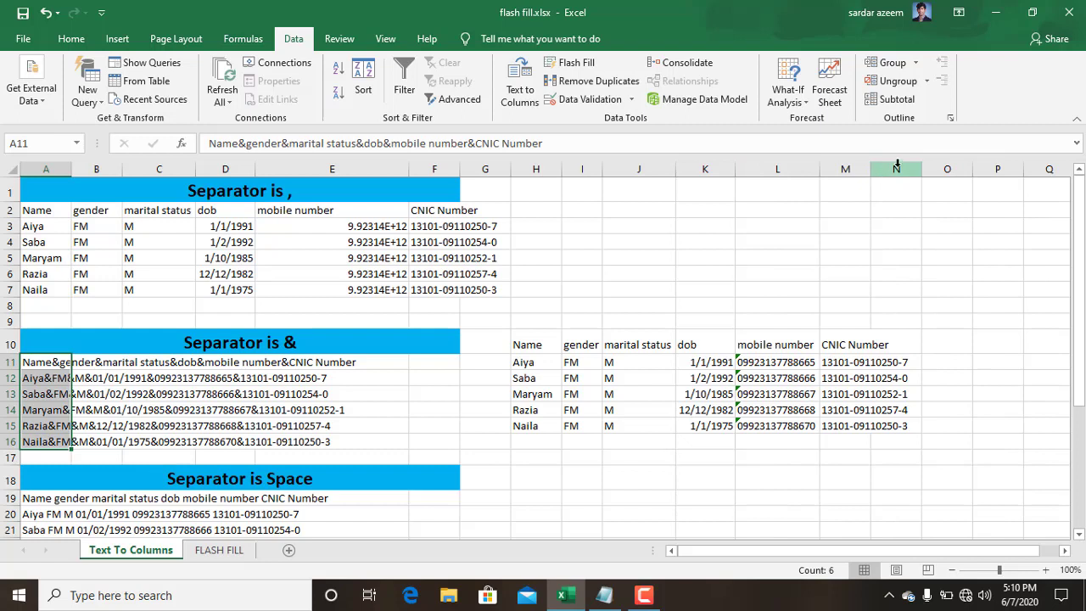
double_click(869, 169)
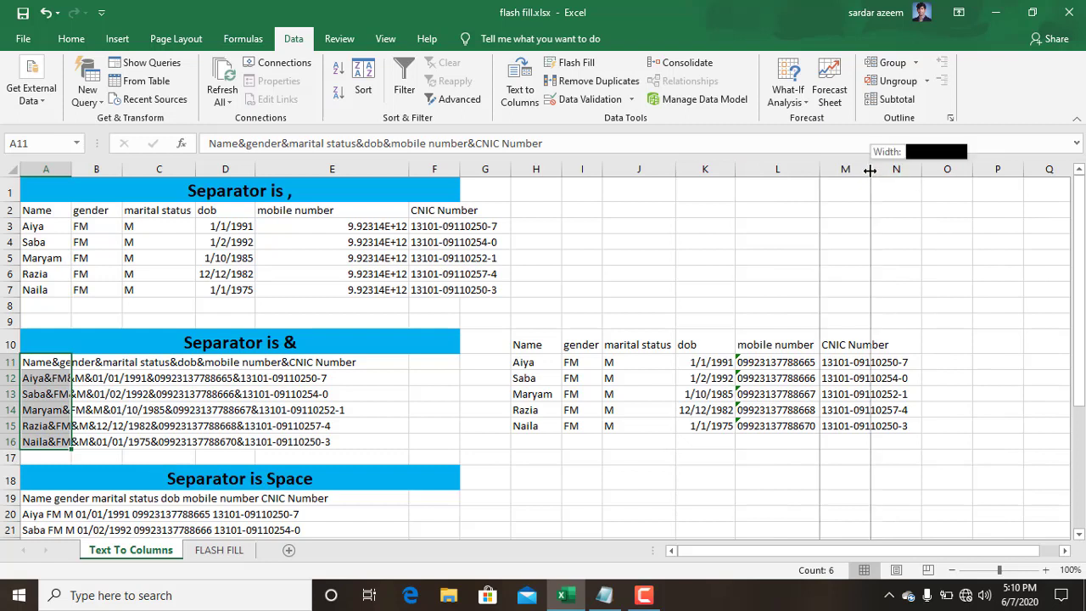
click(728, 424)
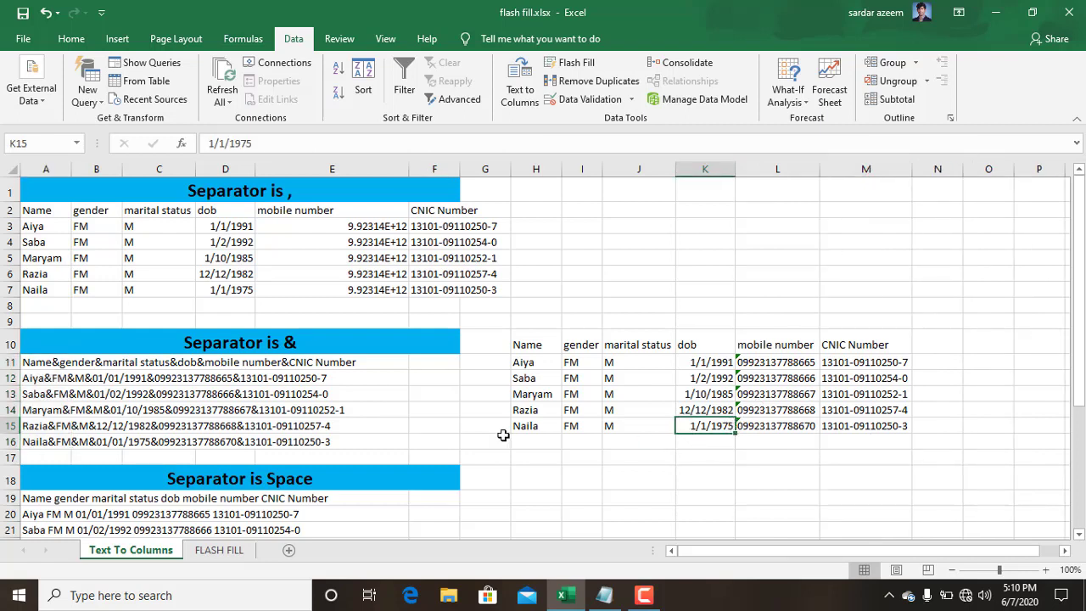
Select A19:A24 and set the delimiter to Space, treating consecutive spaces as one, instead of &.
scroll(555, 434, down, 2)
scroll(560, 435, down, 2)
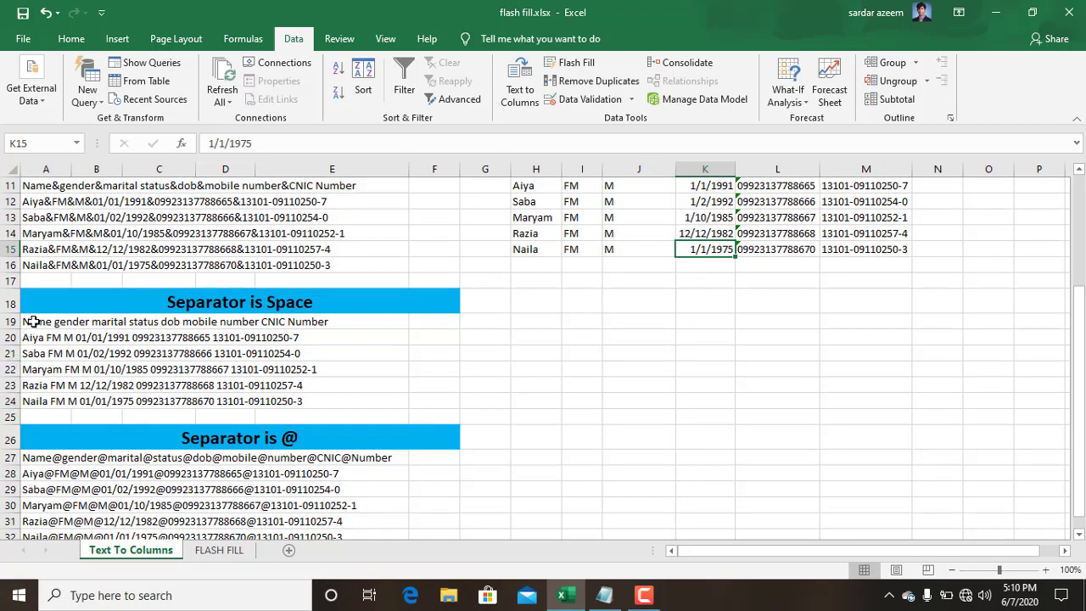
drag(34, 322, 45, 397)
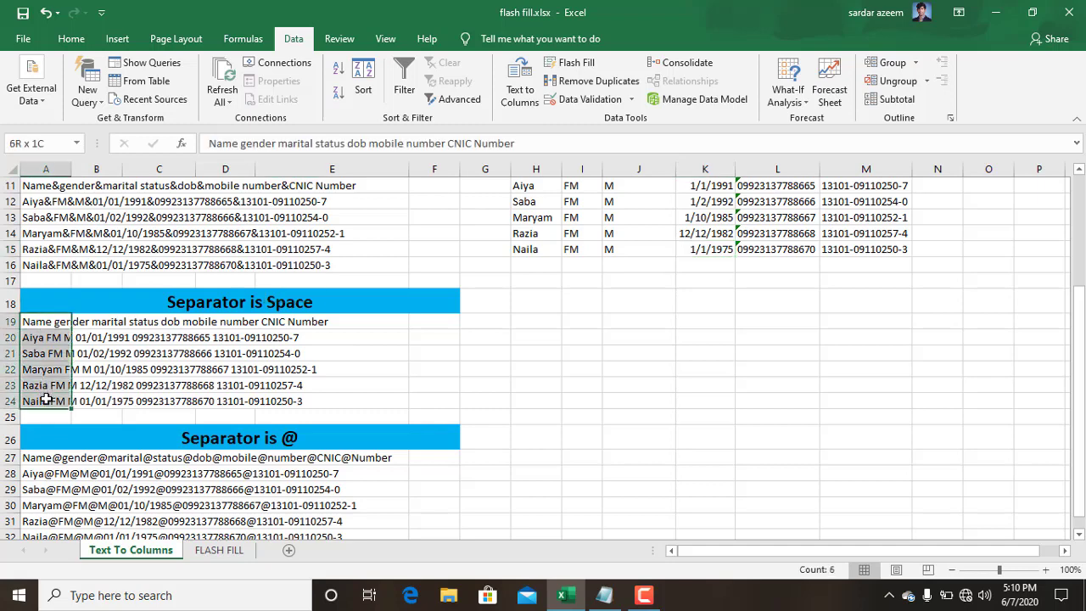
click(520, 85)
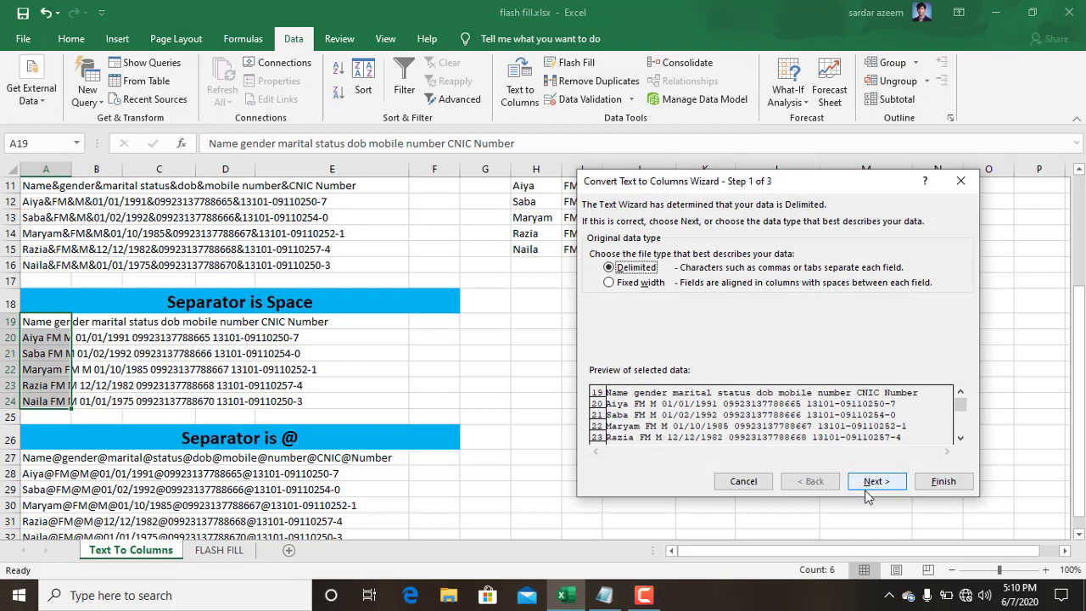
click(867, 484)
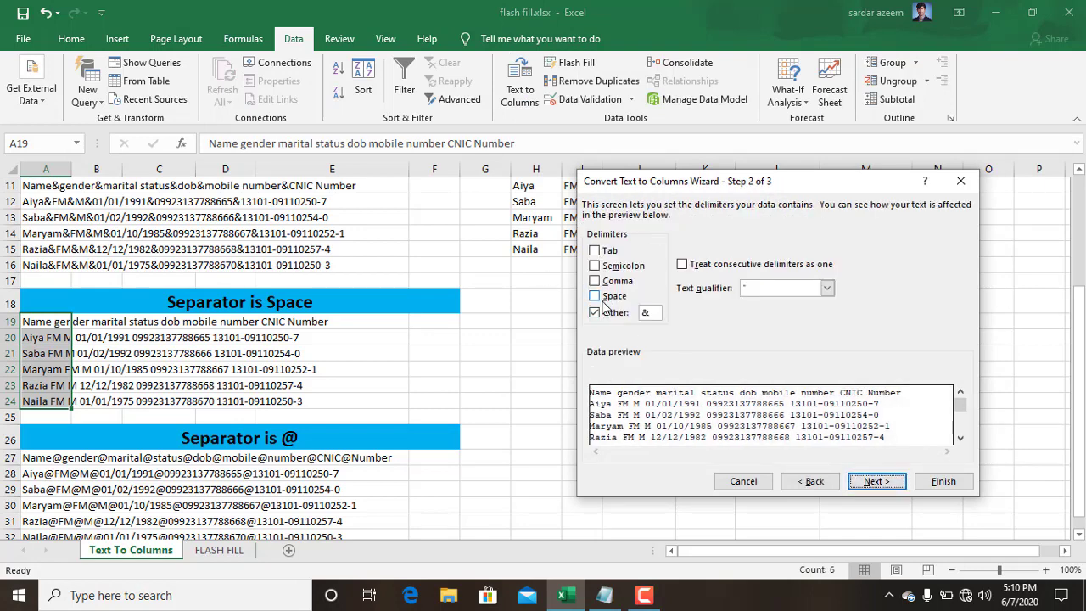
click(651, 314)
click(606, 296)
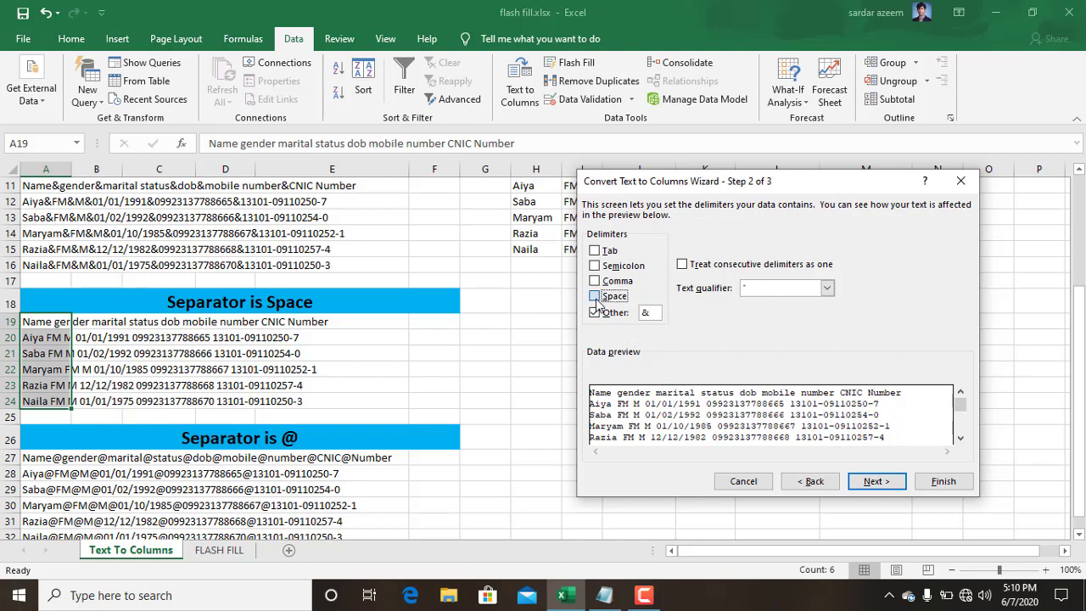
click(878, 480)
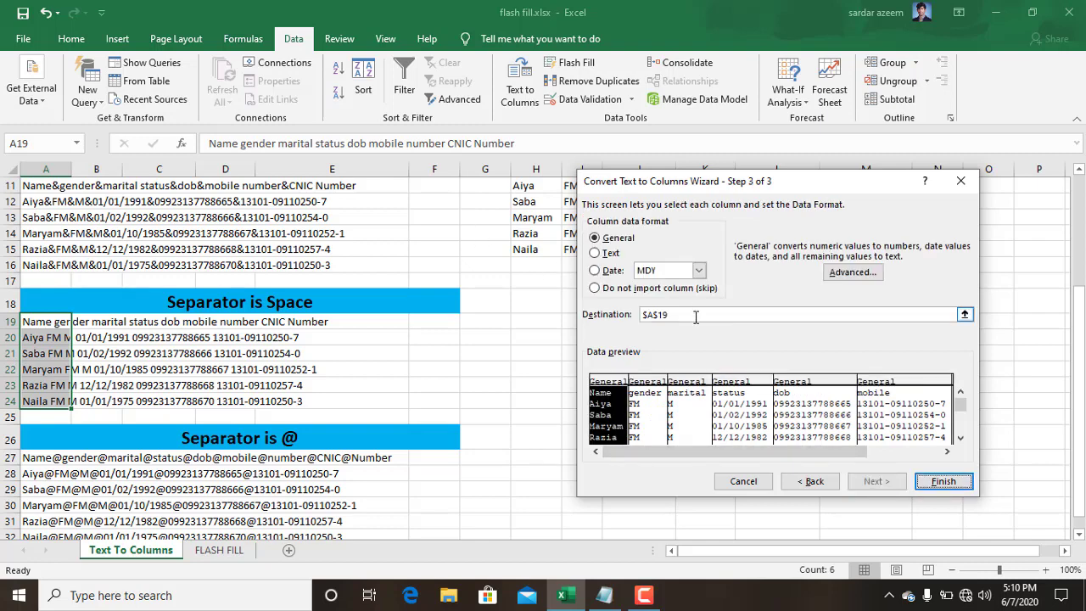
Format the status column as MDY dates and the dob column as Text, then finish.
click(651, 405)
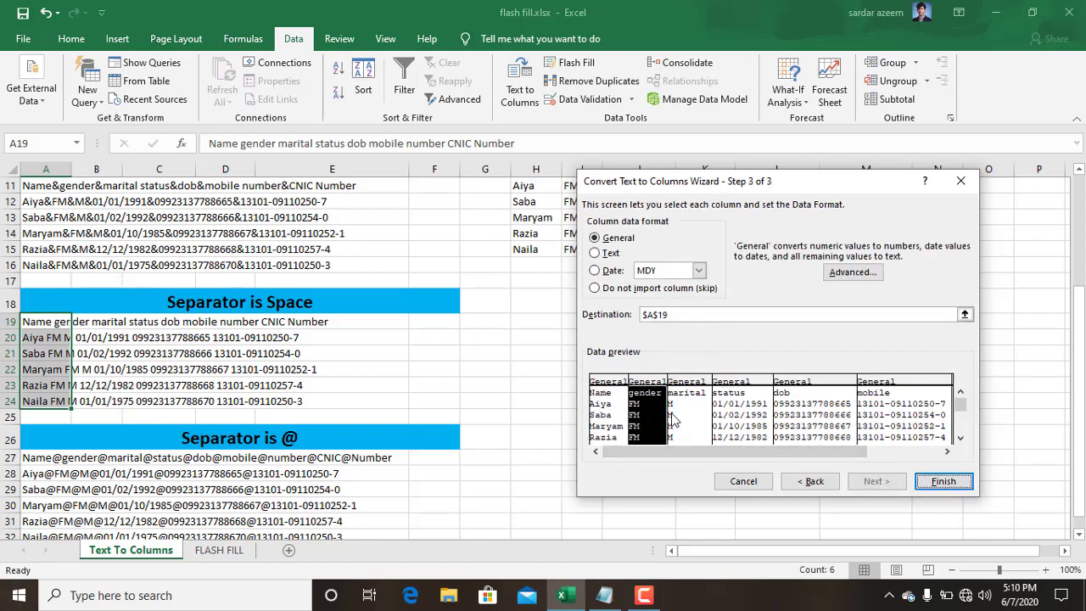
click(691, 421)
click(750, 432)
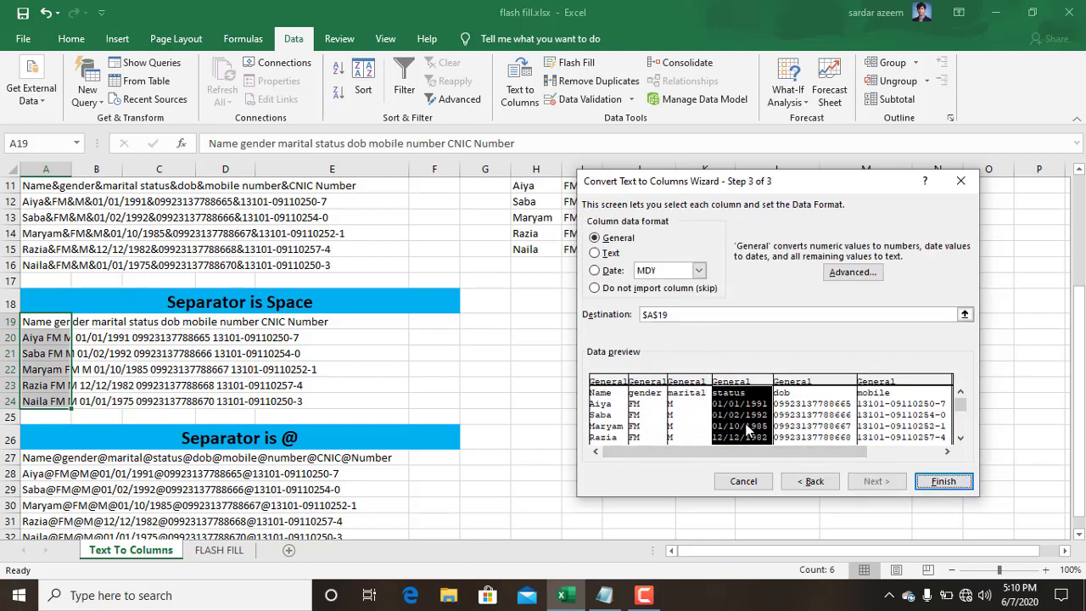
click(595, 270)
click(801, 411)
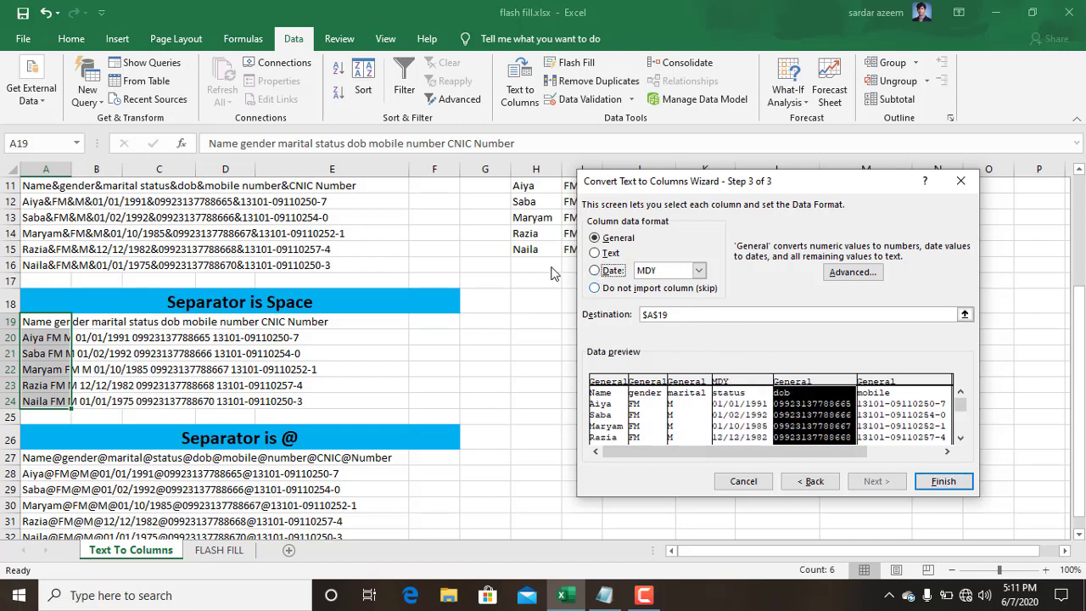
click(595, 253)
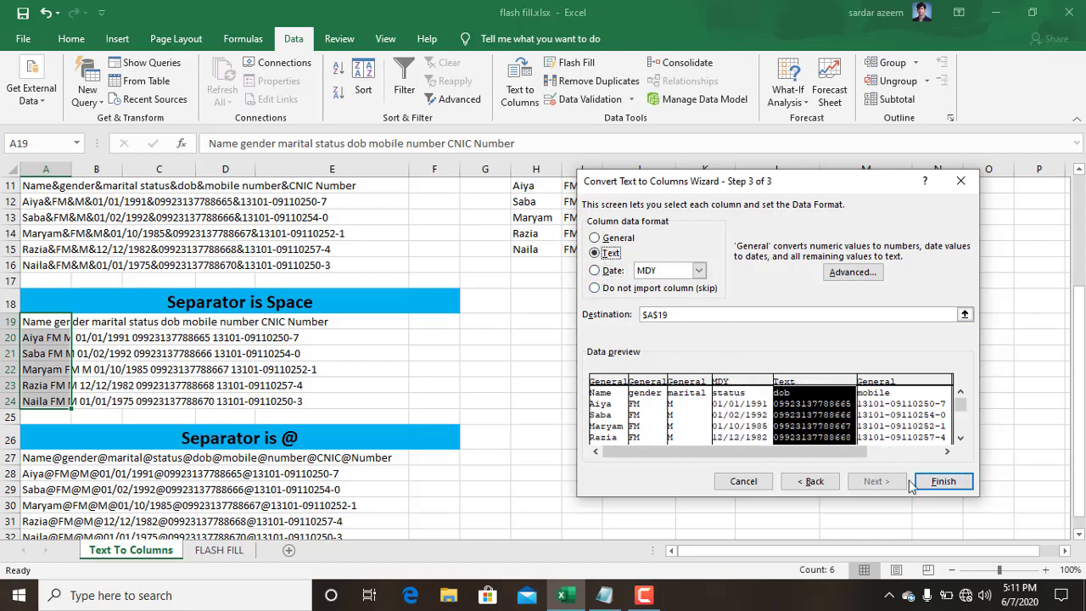
click(941, 481)
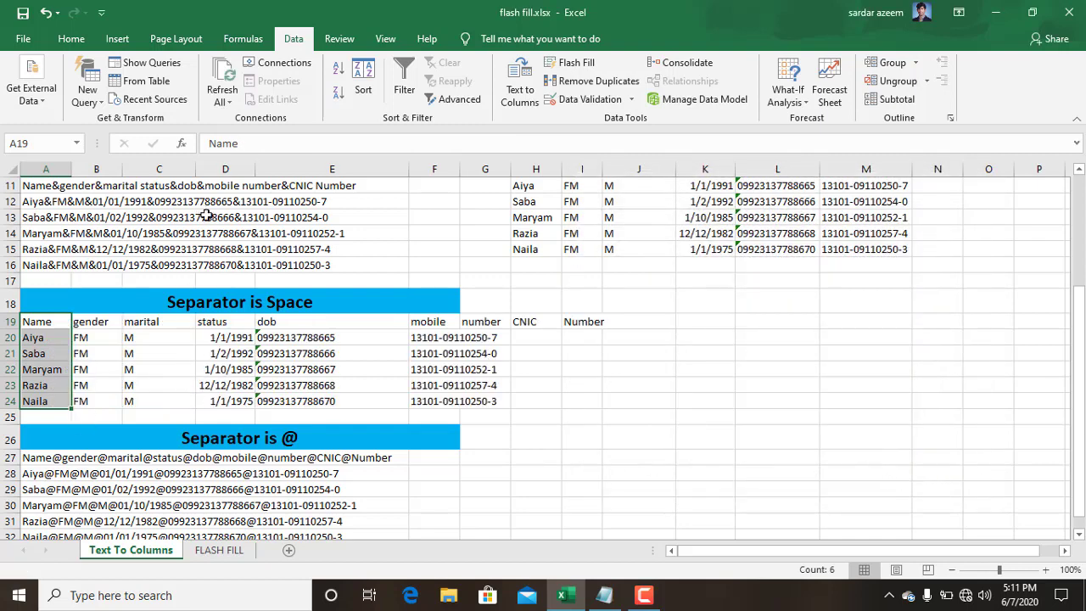
Select the @-separated rows and split them as Delimited with @ replacing Space as the separator.
scroll(458, 382, down, 3)
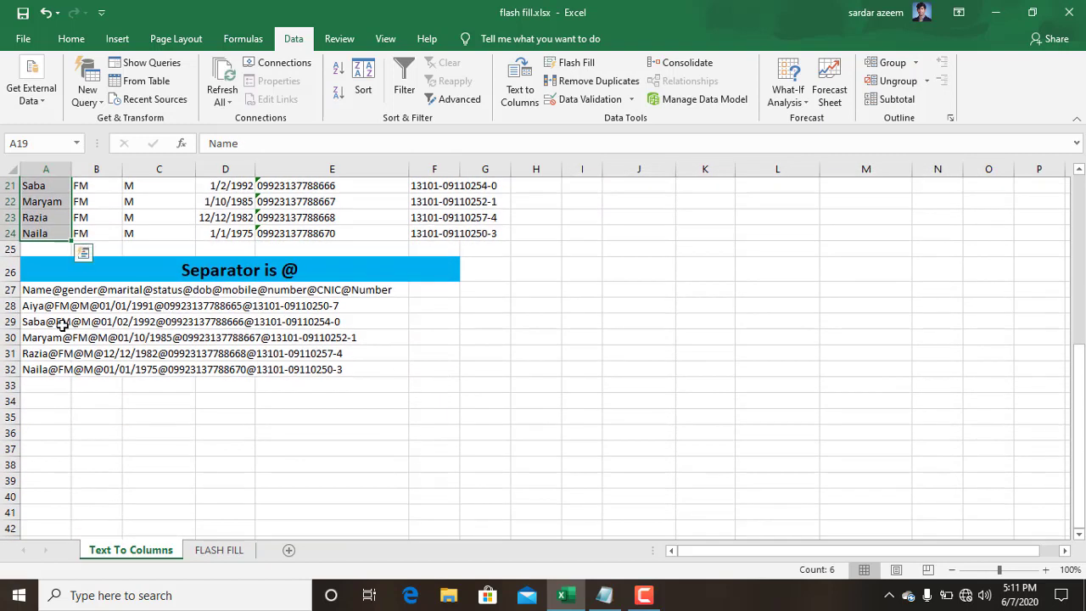
drag(30, 289, 44, 371)
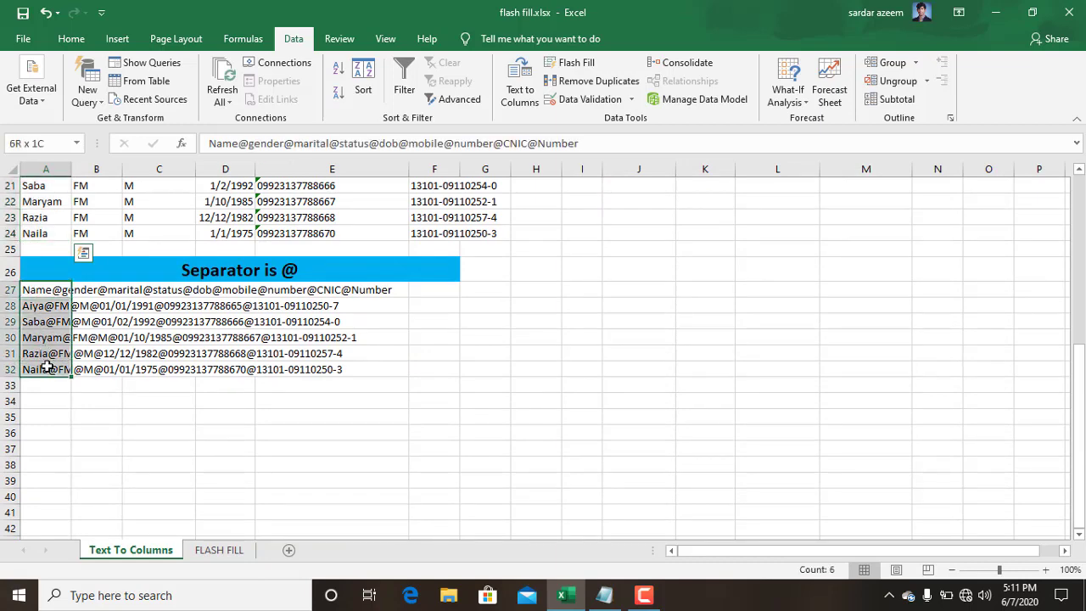
click(528, 87)
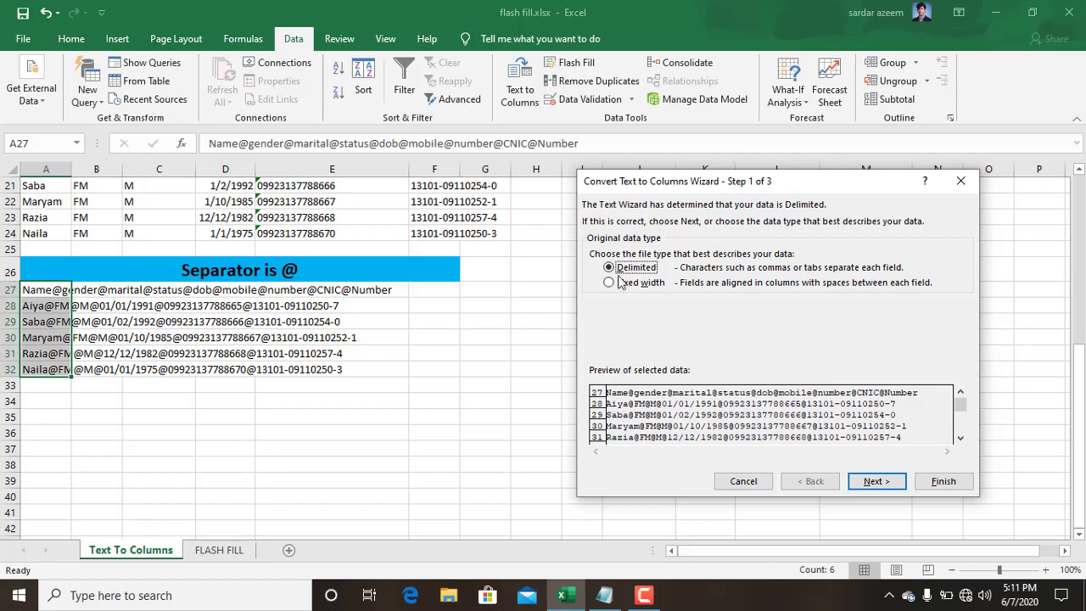
click(609, 283)
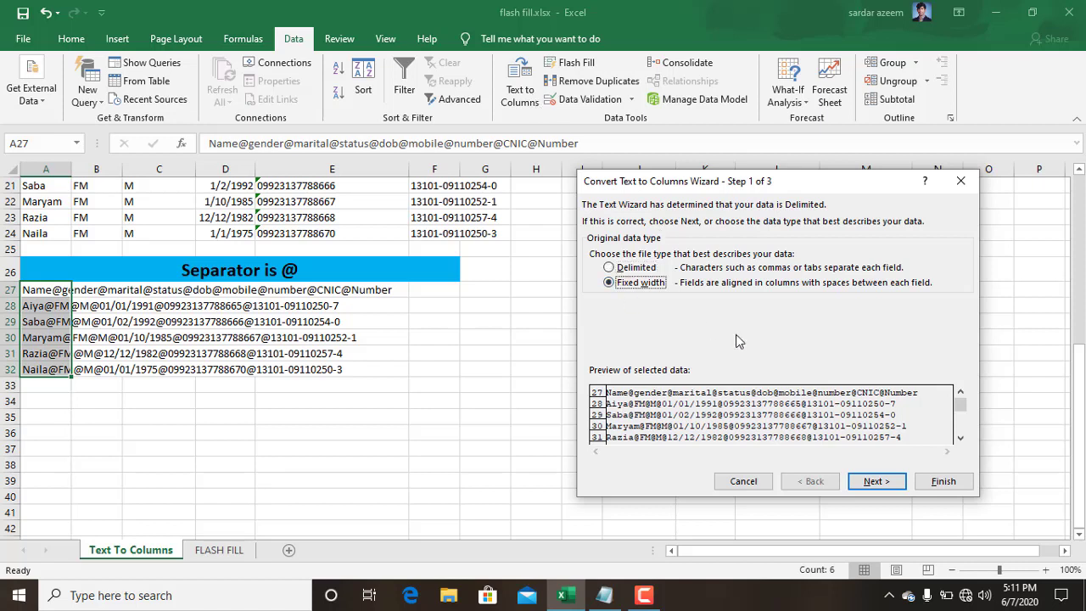
click(622, 268)
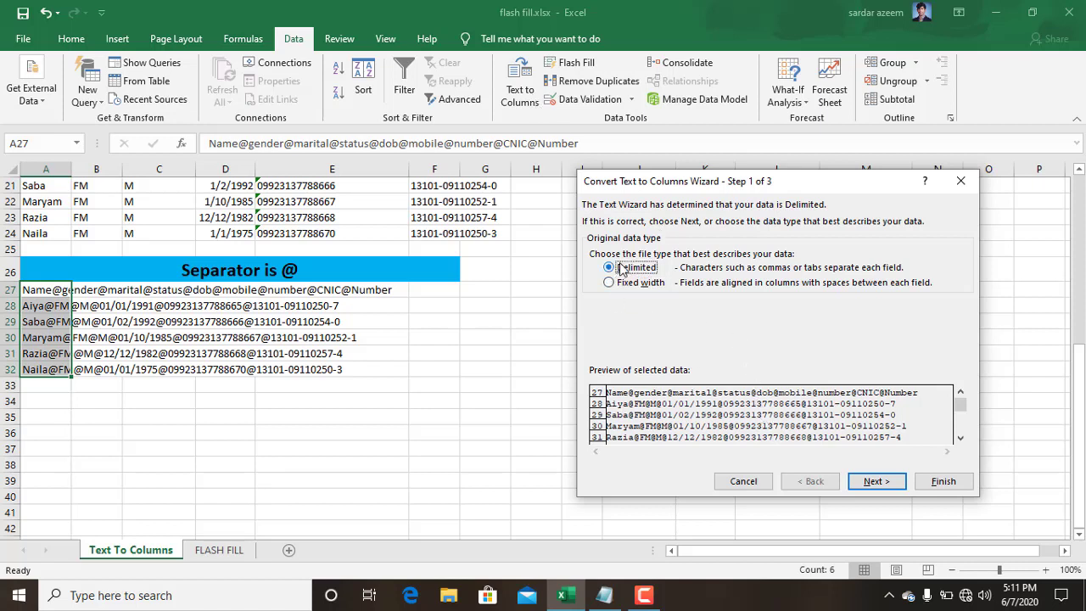
click(872, 481)
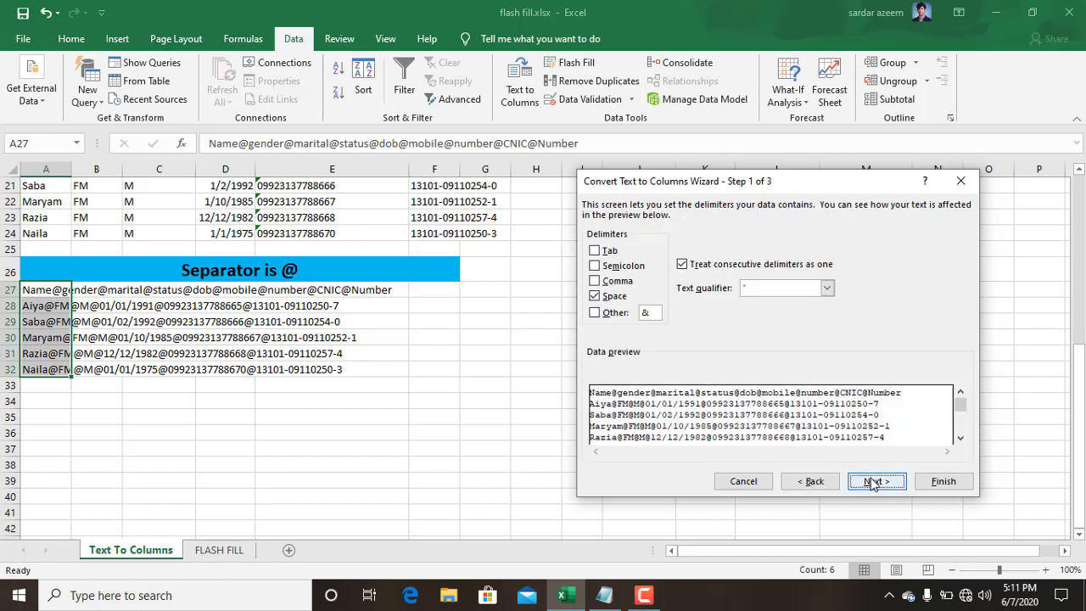
click(595, 296)
click(595, 313)
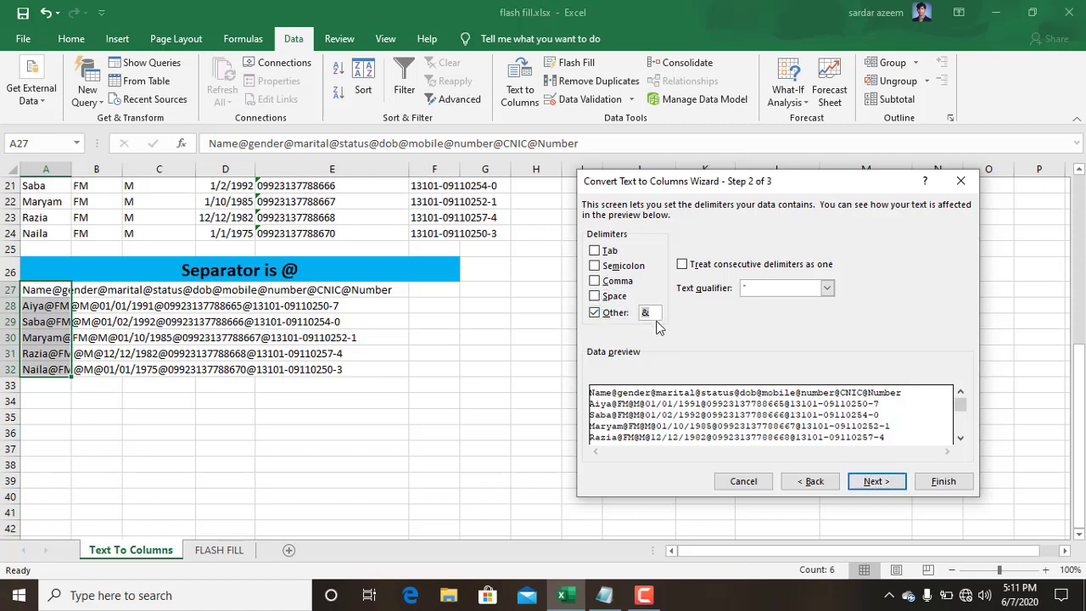
text(@)
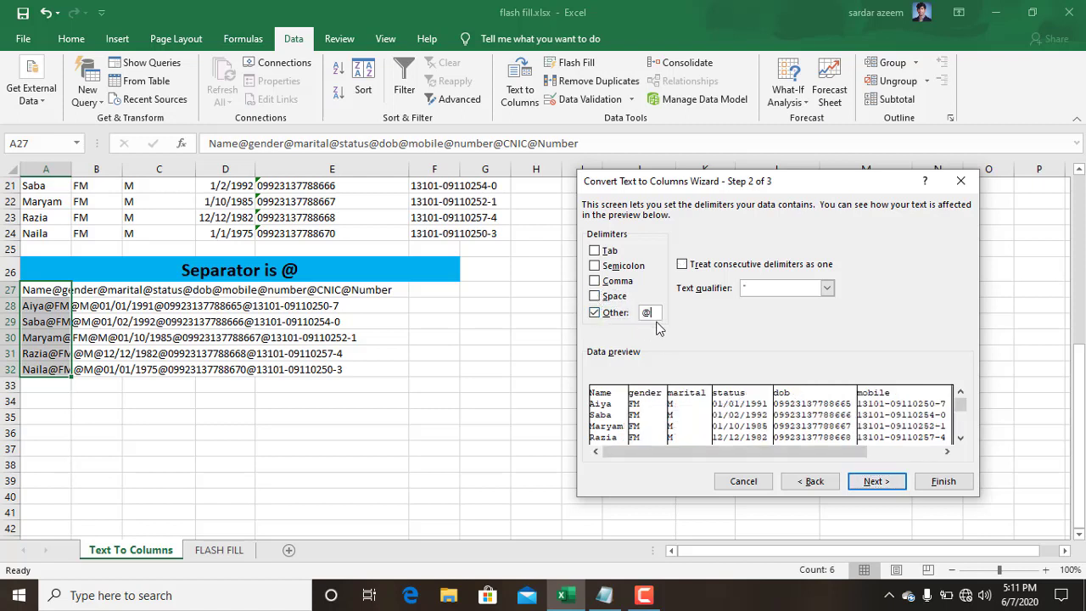
click(875, 483)
Set the status column to MDY dates and the dob column to Text, then finish.
click(664, 432)
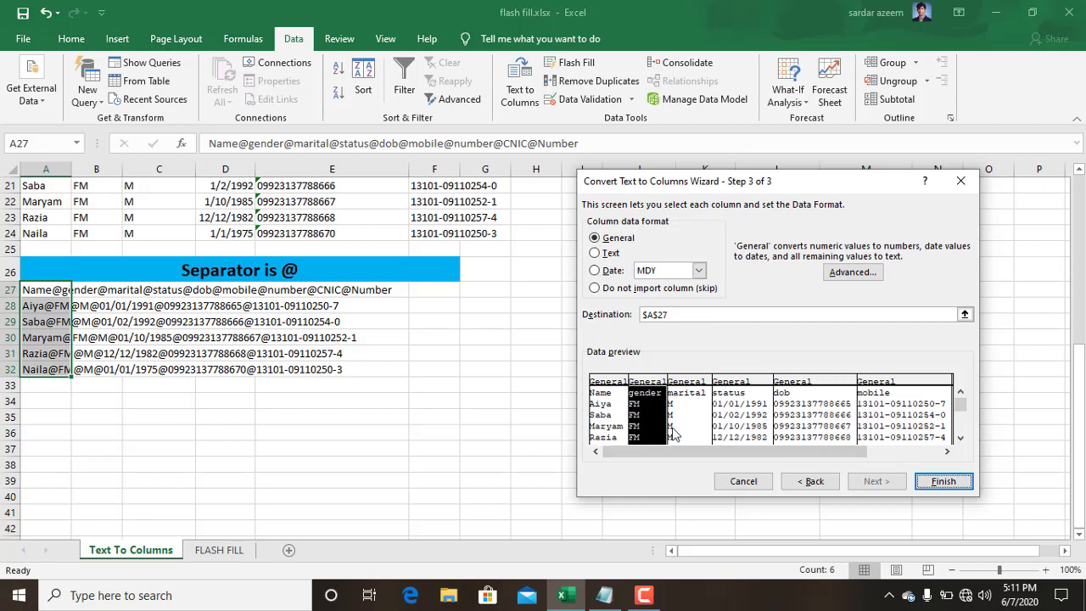
click(692, 434)
click(725, 437)
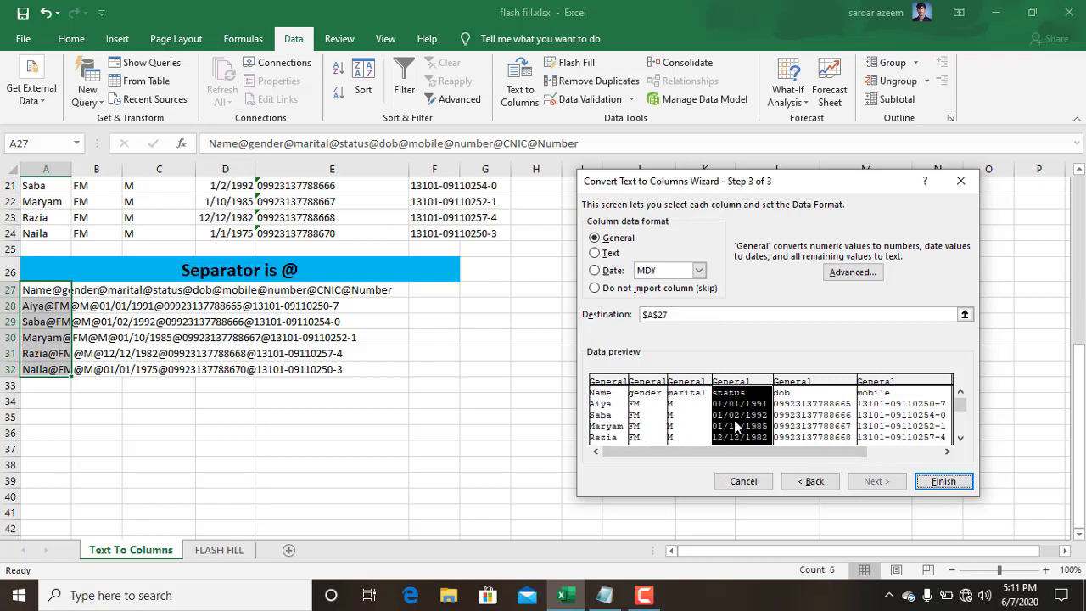
click(613, 271)
click(807, 405)
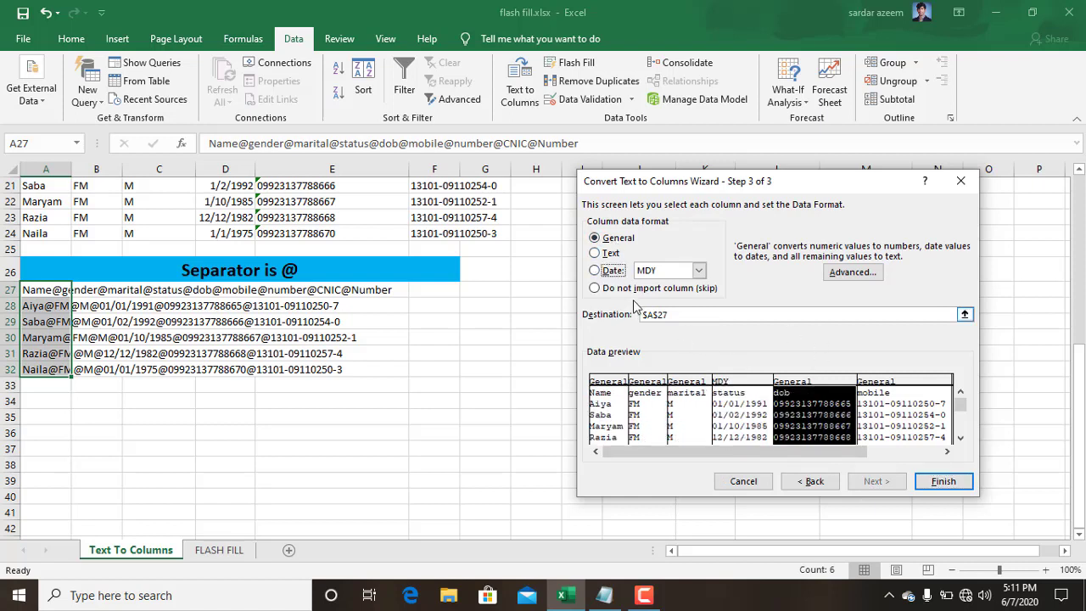
click(595, 253)
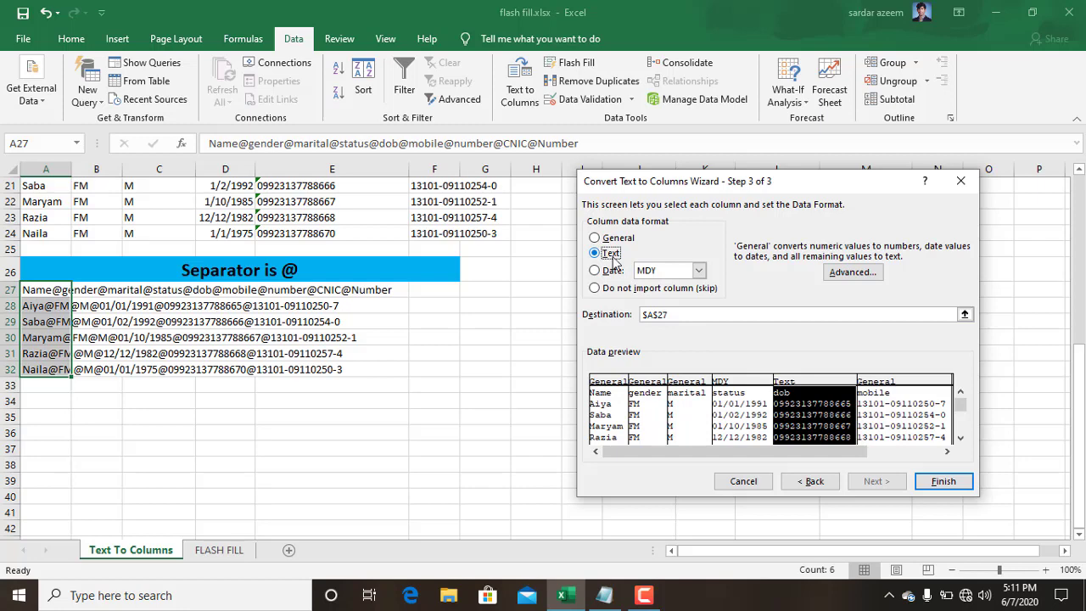
click(943, 481)
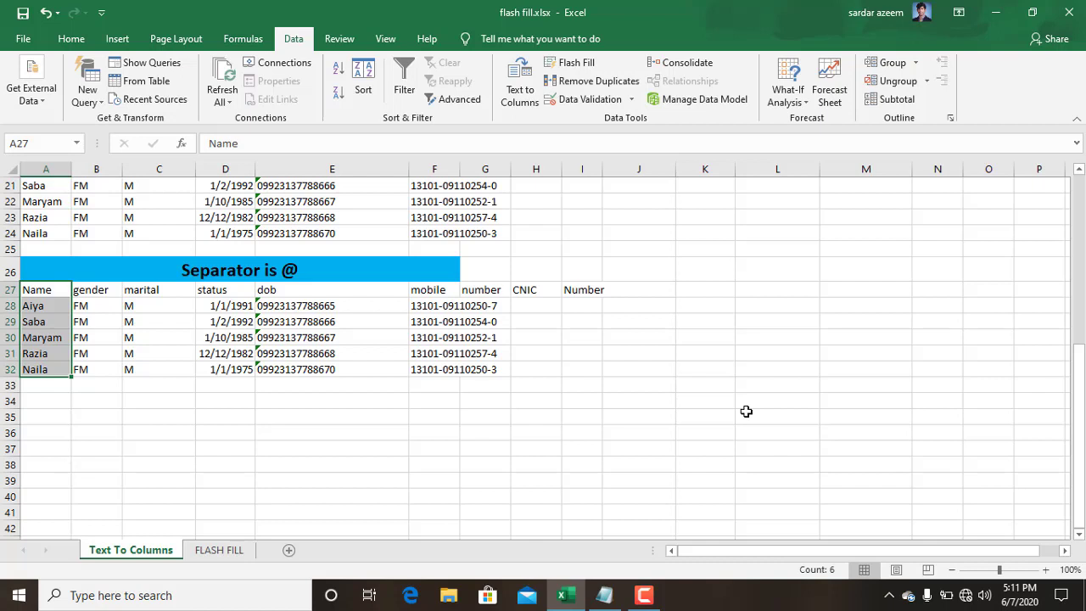
On the FLASH FILL sheet, enter Jan in B2 and Flash Fill the month abbreviations to Dec.
click(214, 556)
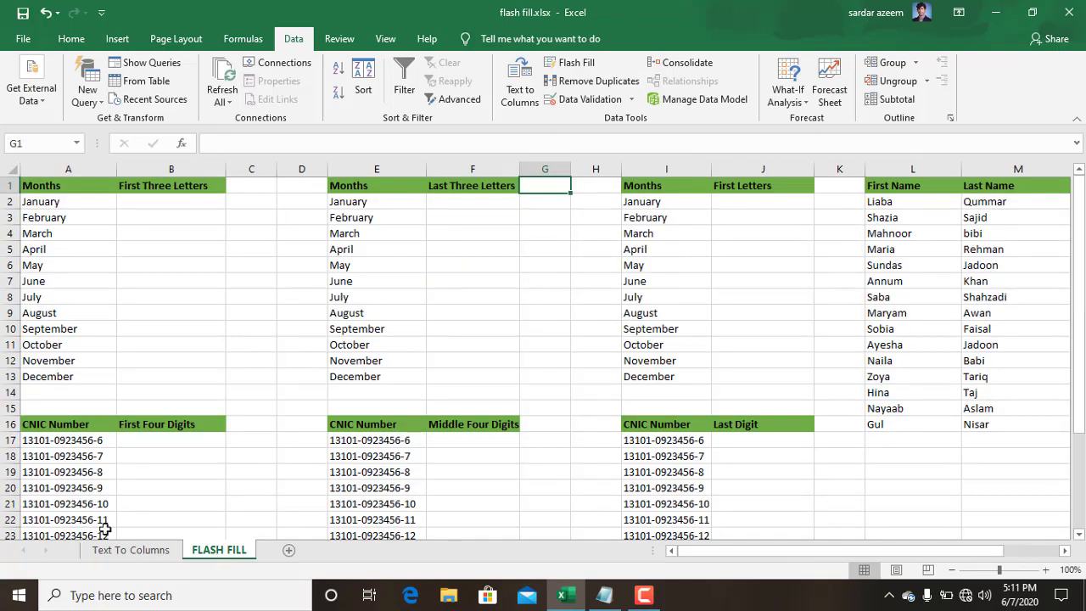
click(178, 206)
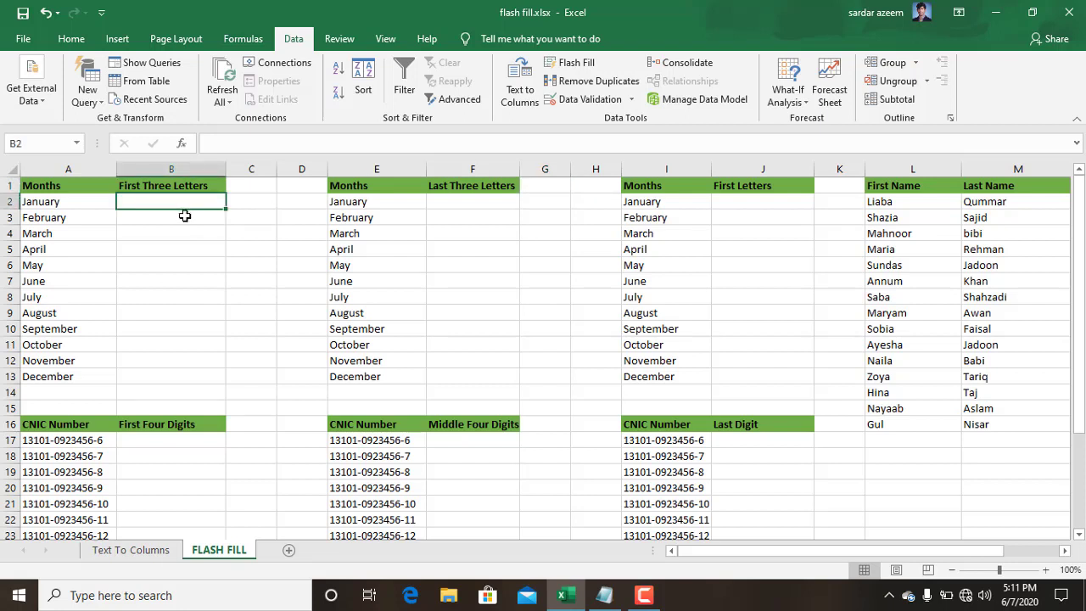
text(Jan)
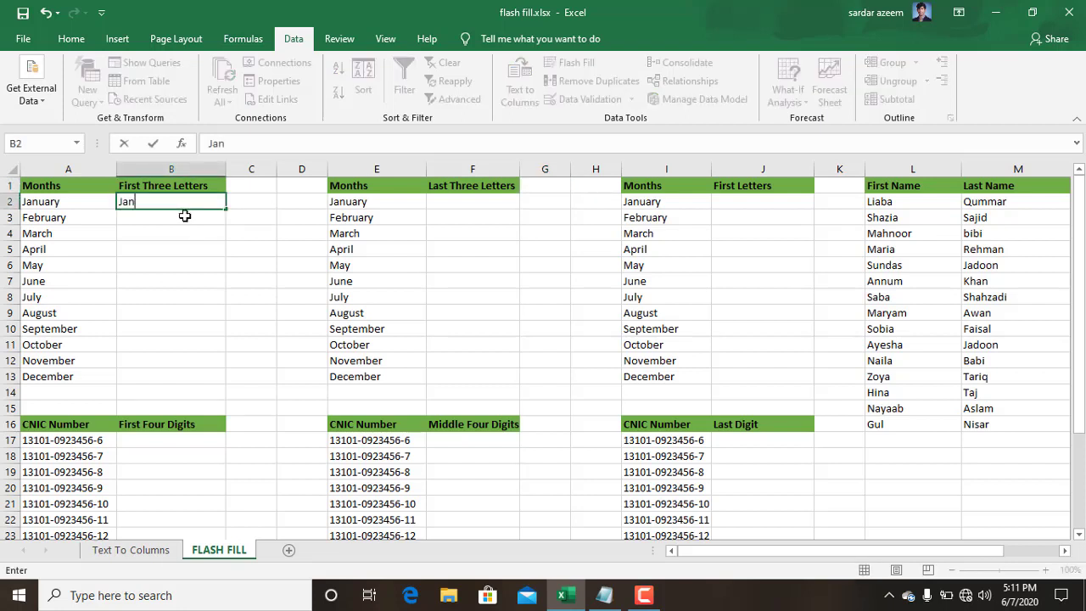
key(Return)
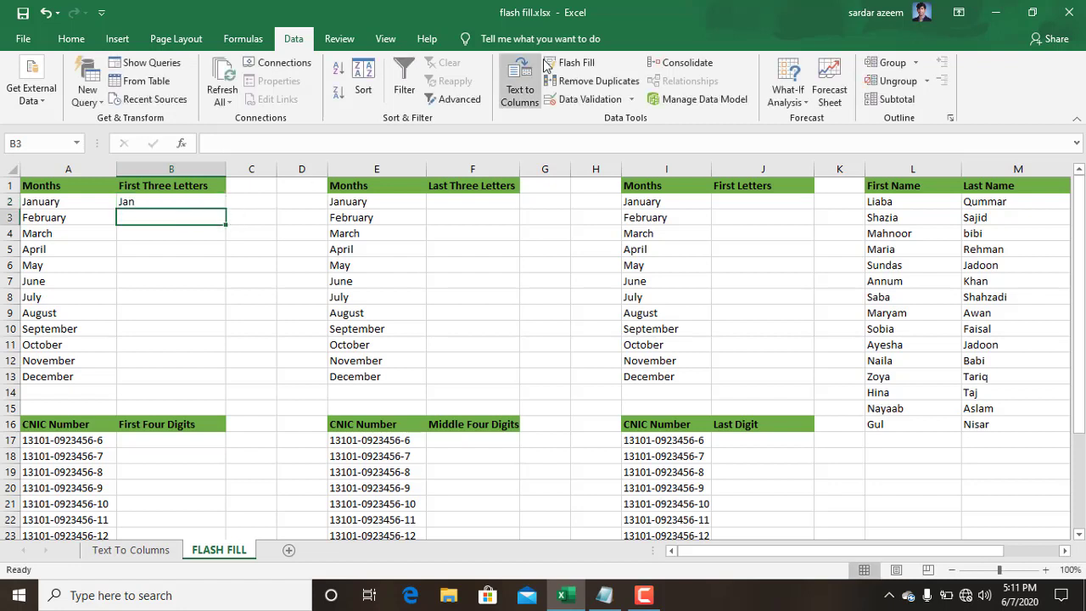
click(573, 60)
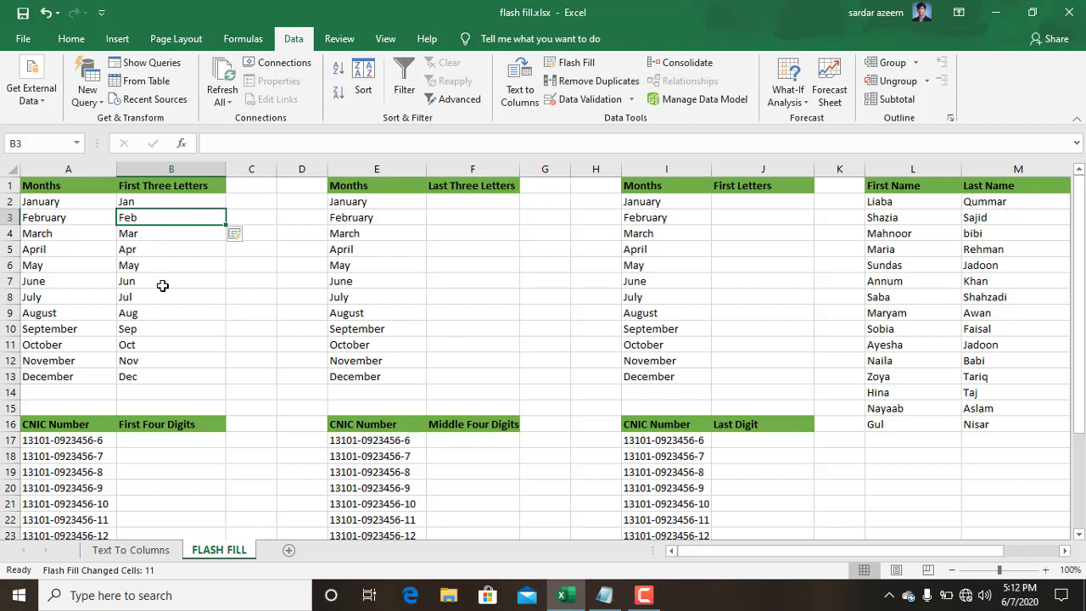
click(489, 197)
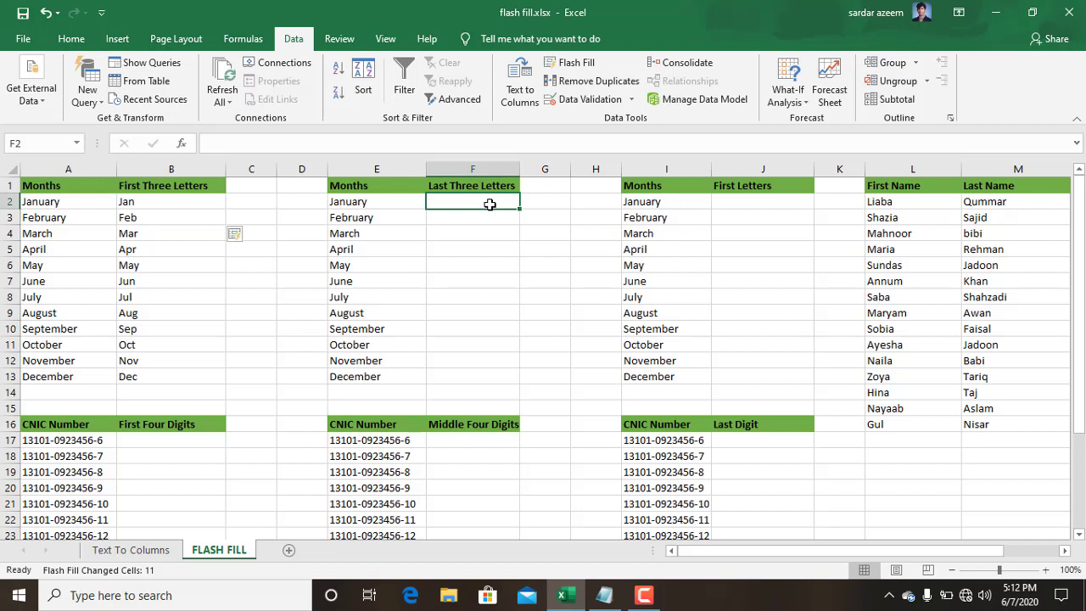
Enter ary in F2 and Flash Fill the Last Three Letters column.
text(ary)
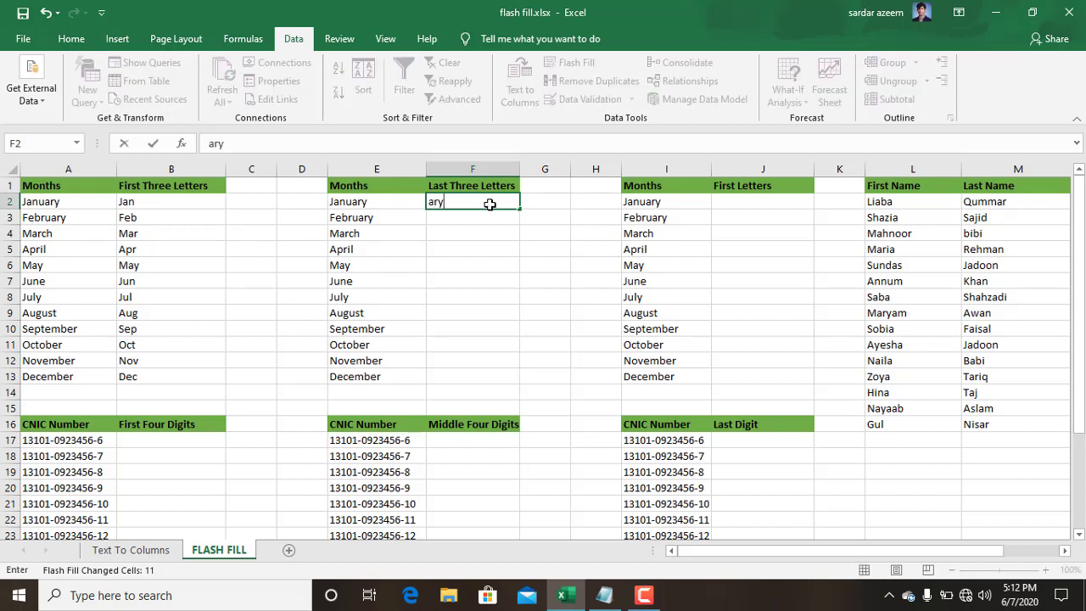
key(Return)
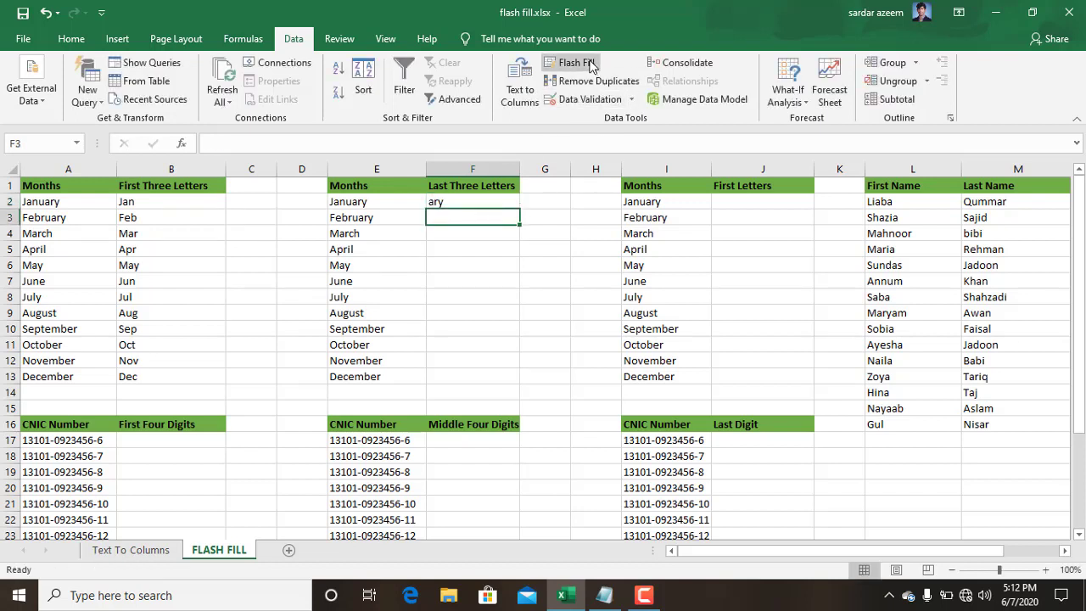
click(587, 61)
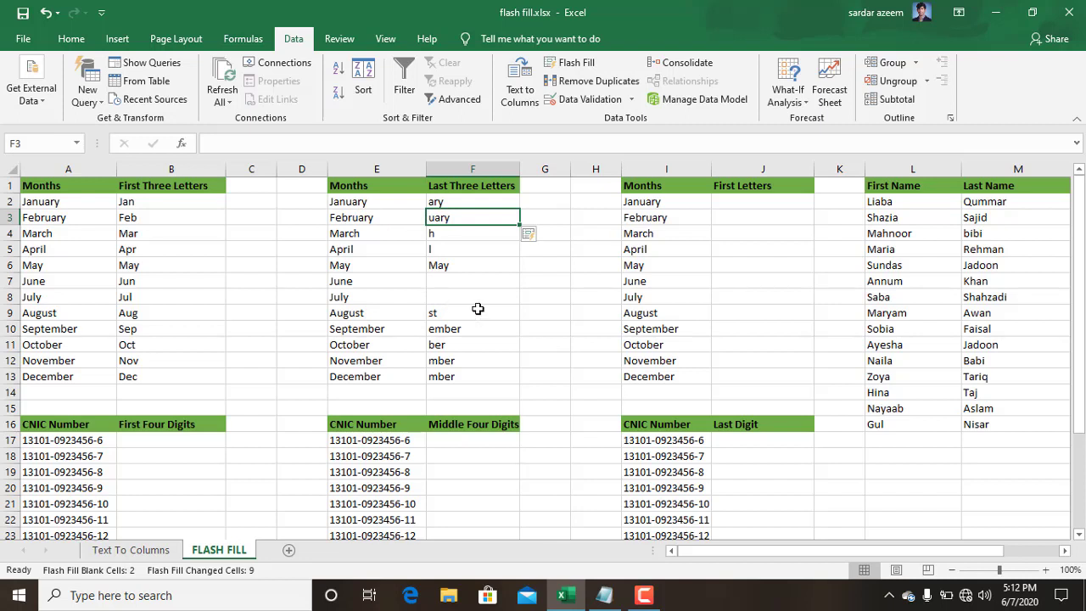
Re-enter examples ary, ary and rch in F2:F4 and Flash Fill the remaining last three letters.
click(644, 599)
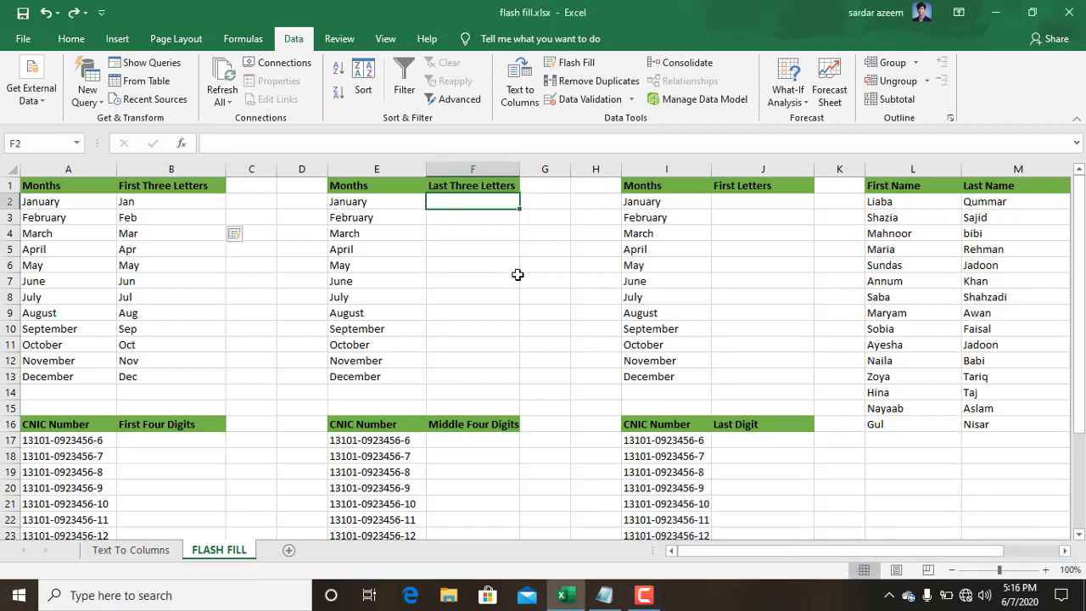
text(ary)
key(Return)
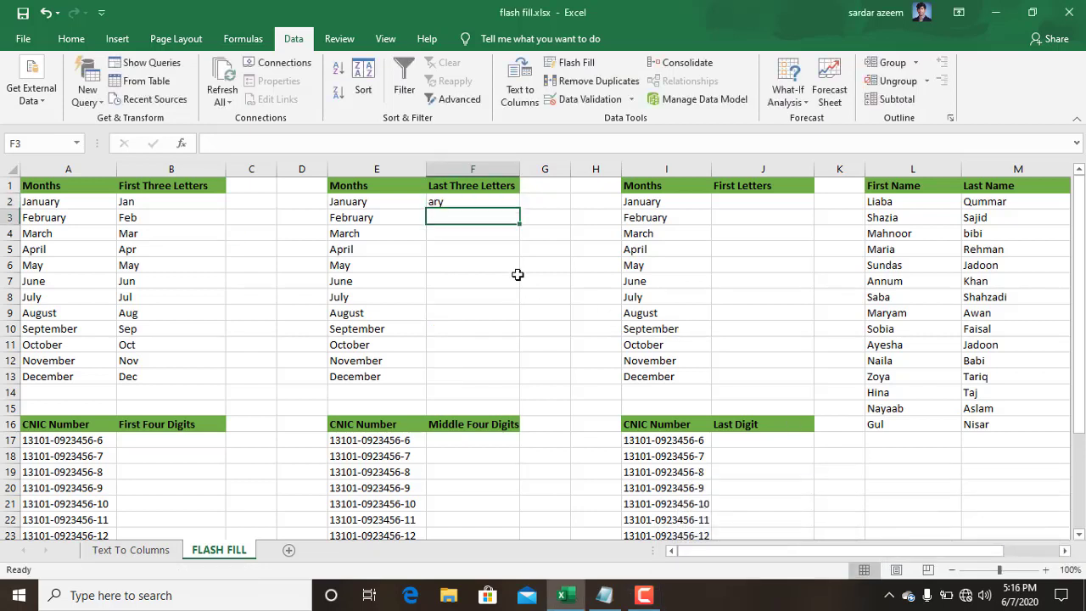
text(ary)
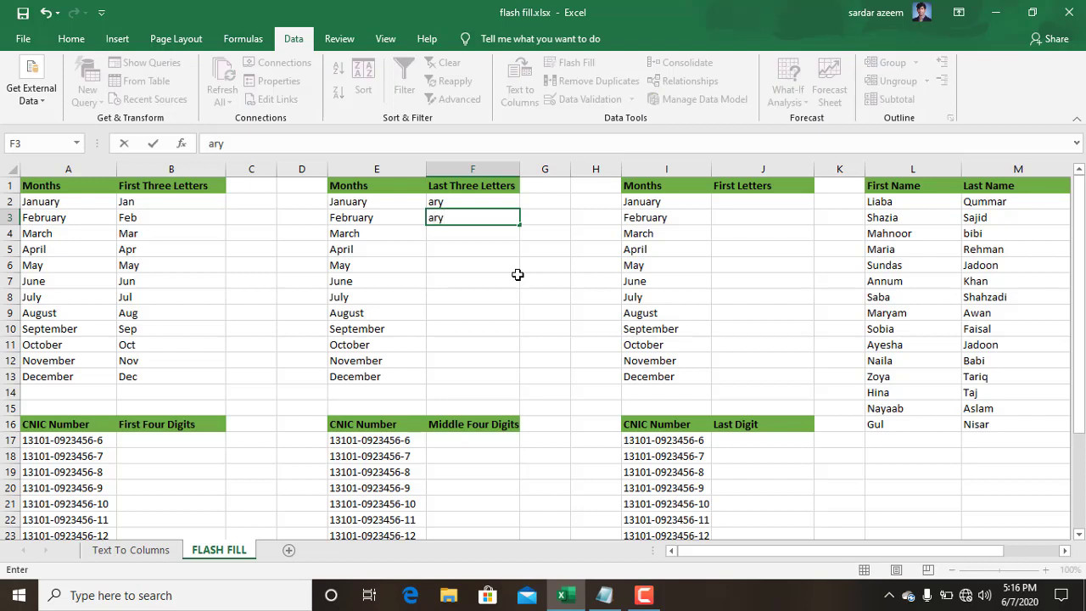
key(Return)
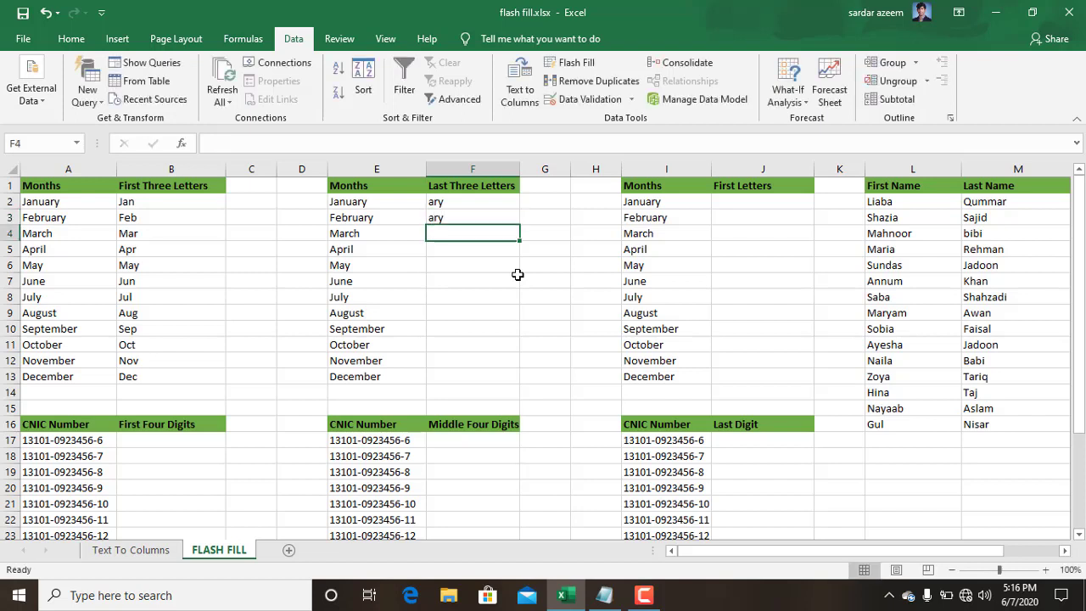
text(rch)
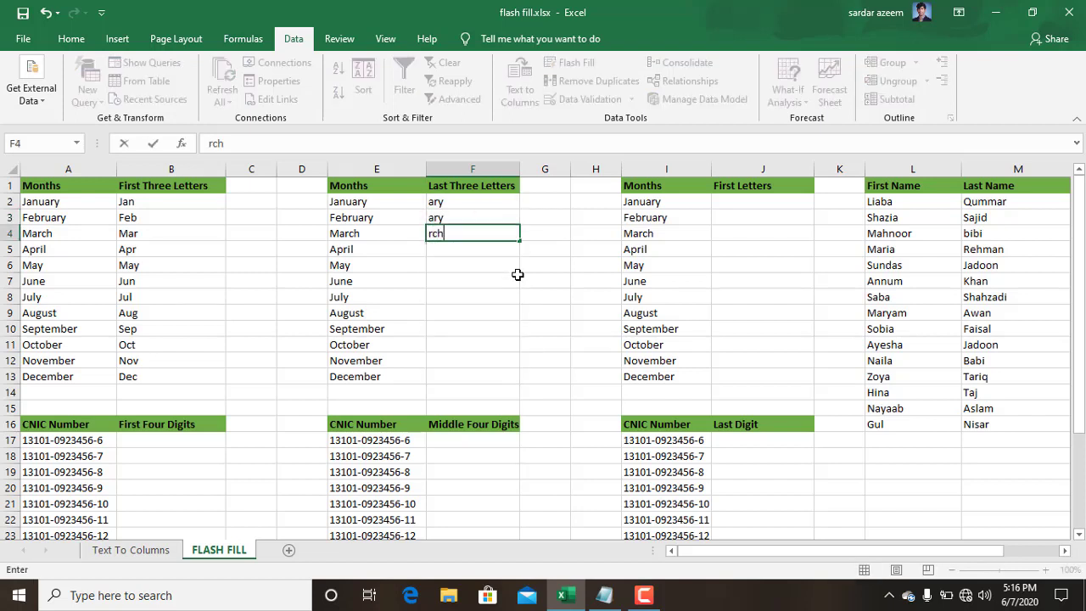
key(Return)
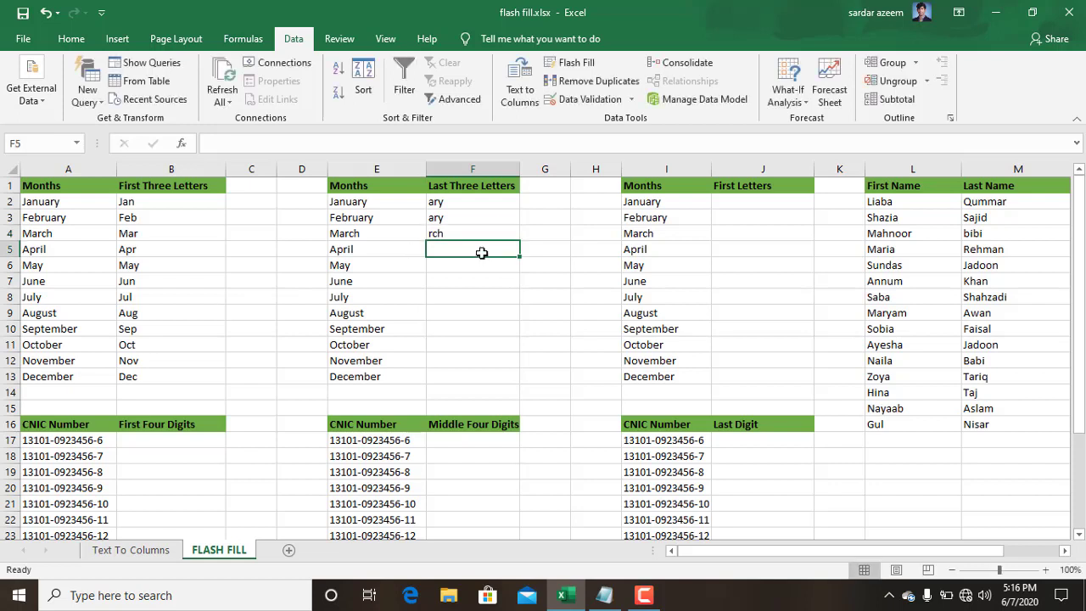
click(560, 62)
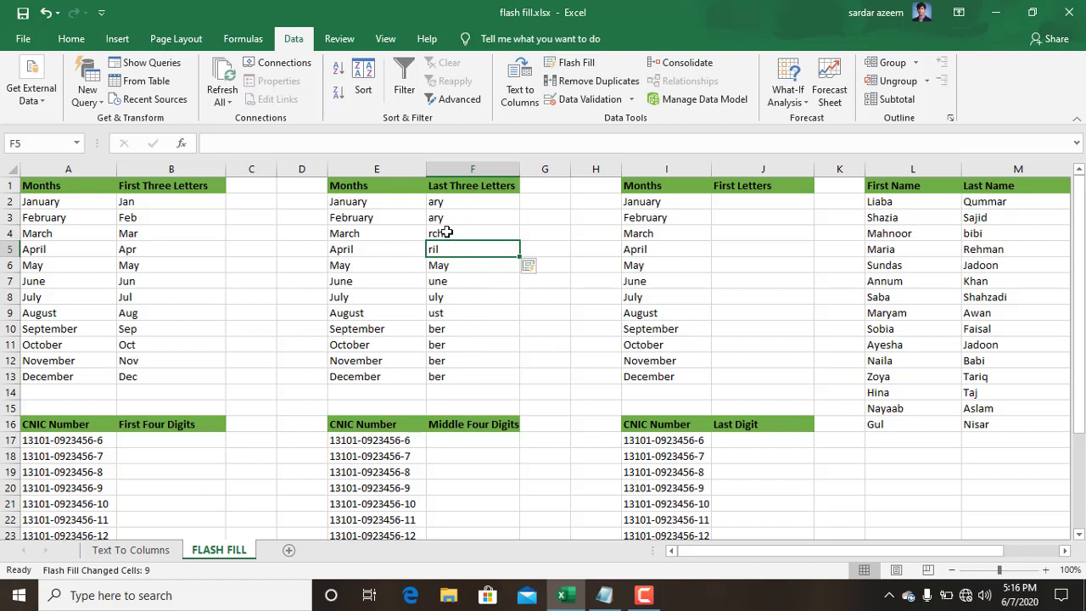
Enter J in J2 and Flash Fill each month's first letter, J through D.
click(734, 202)
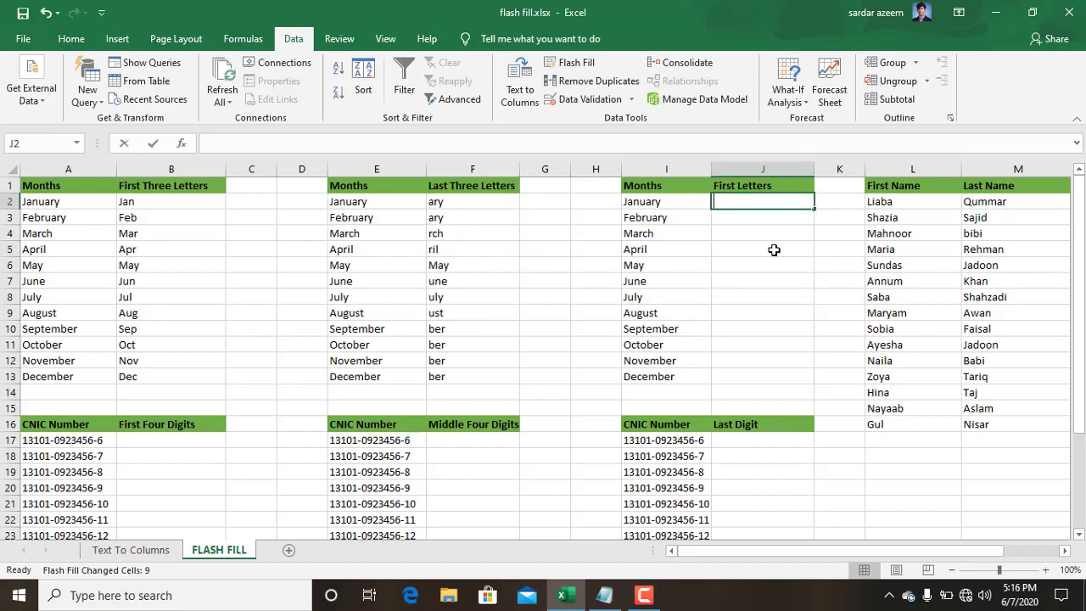
text(J)
key(Return)
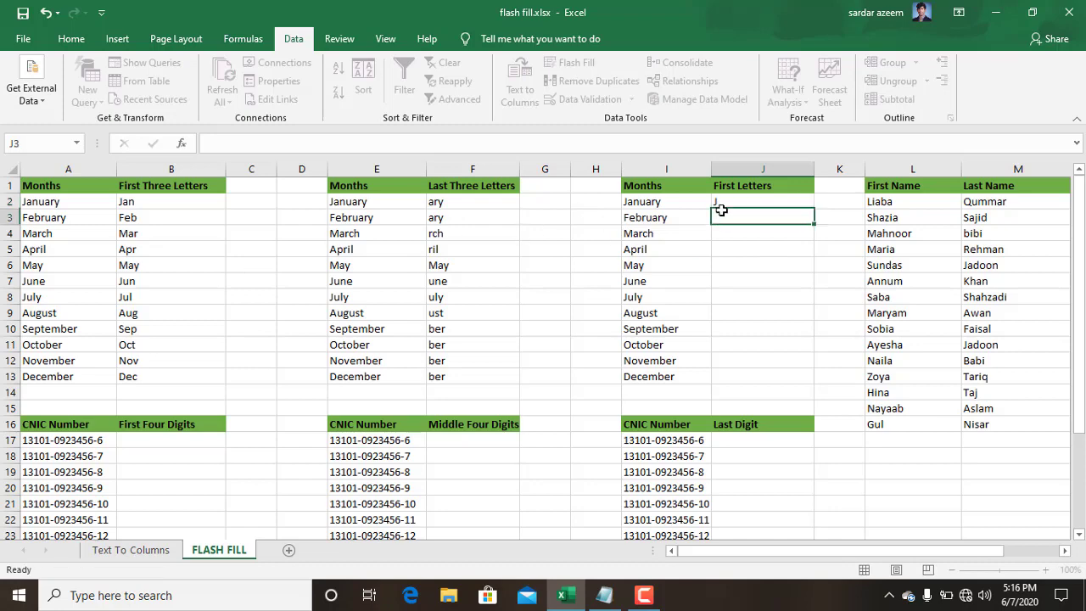
click(577, 64)
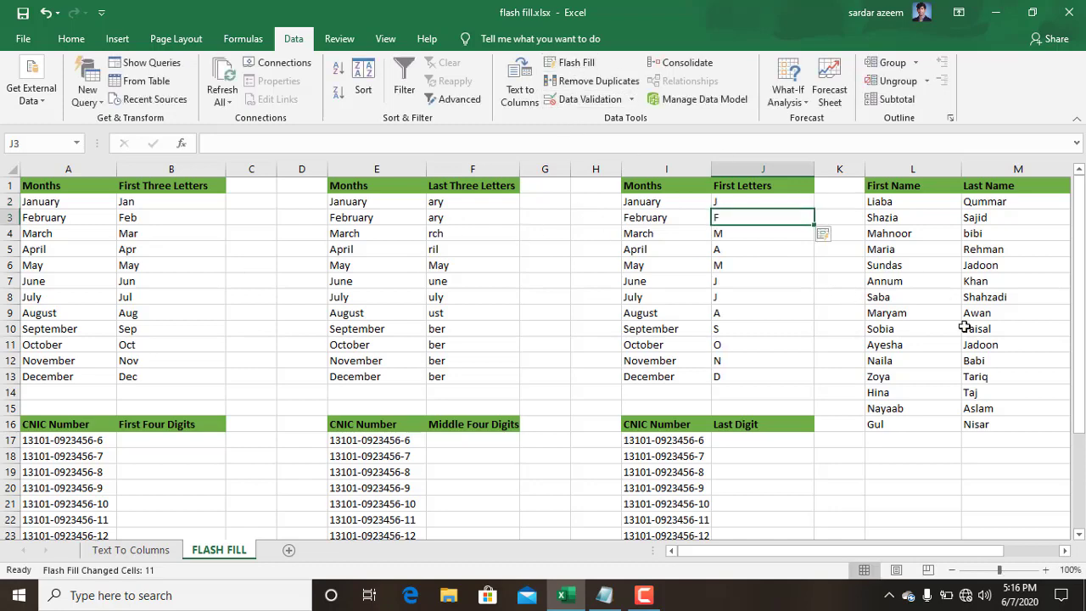
scroll(930, 556, right, 1)
Enter the first person's first and last name joined by an underscore in N2, then Flash Fill N2:N15.
scroll(925, 424, right, 1)
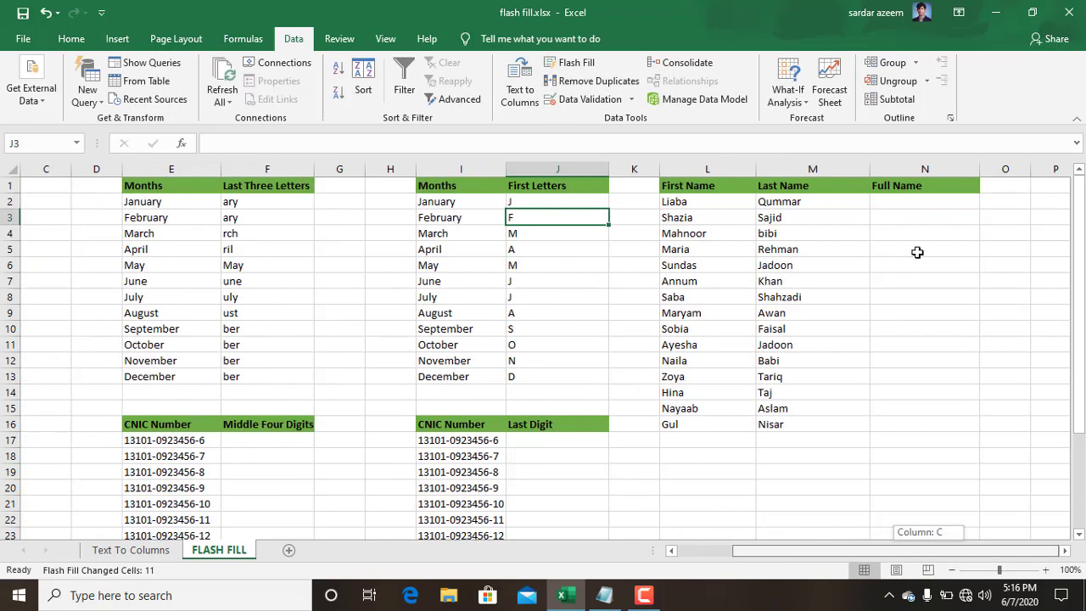
click(884, 205)
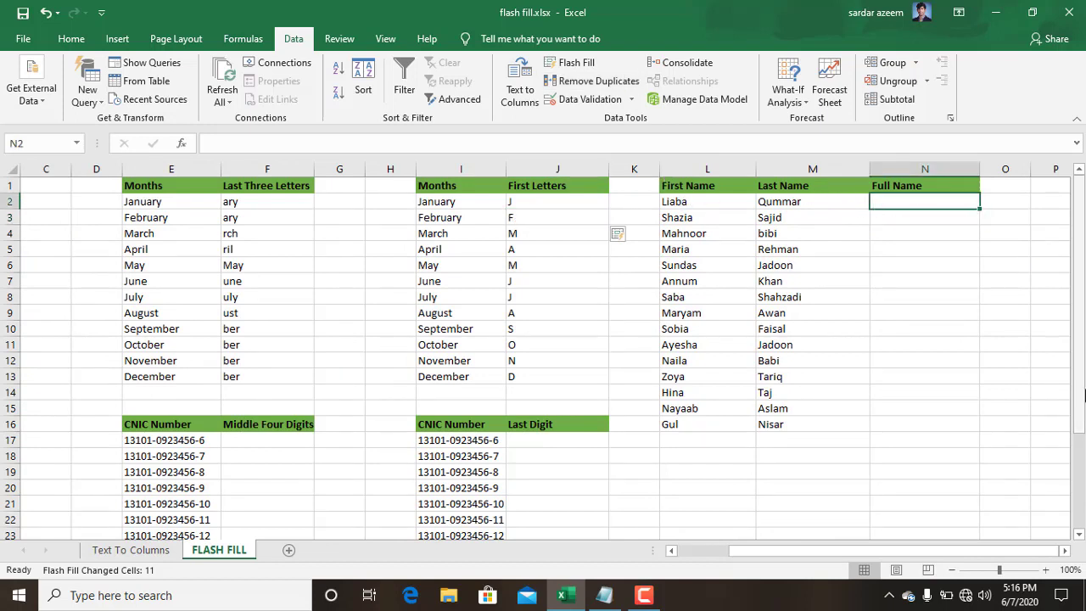
text(Liaba_Qu)
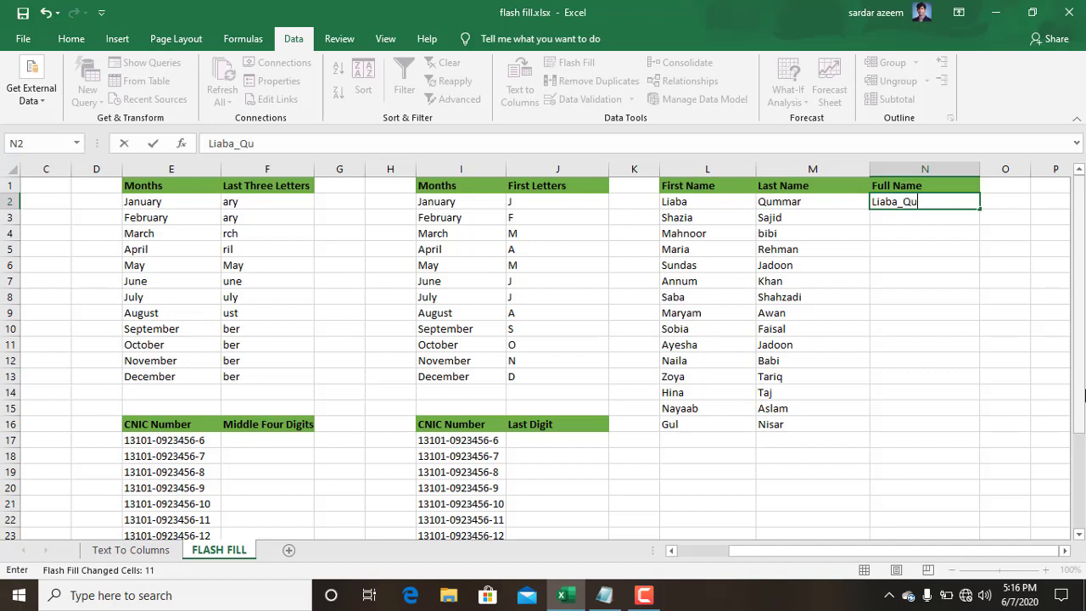
text(mmar)
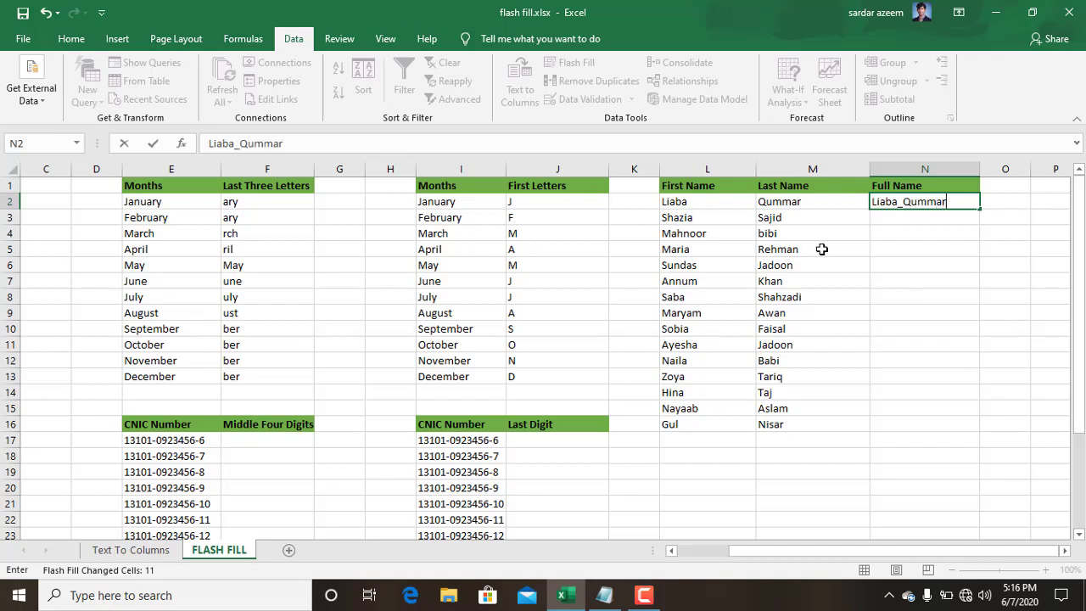
click(898, 250)
click(911, 218)
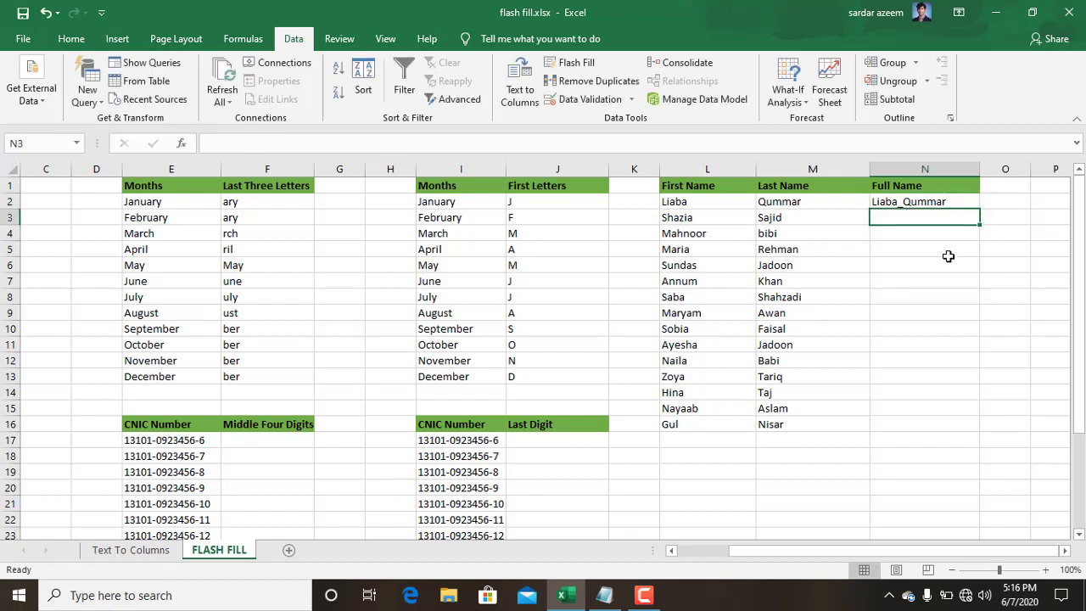
click(586, 64)
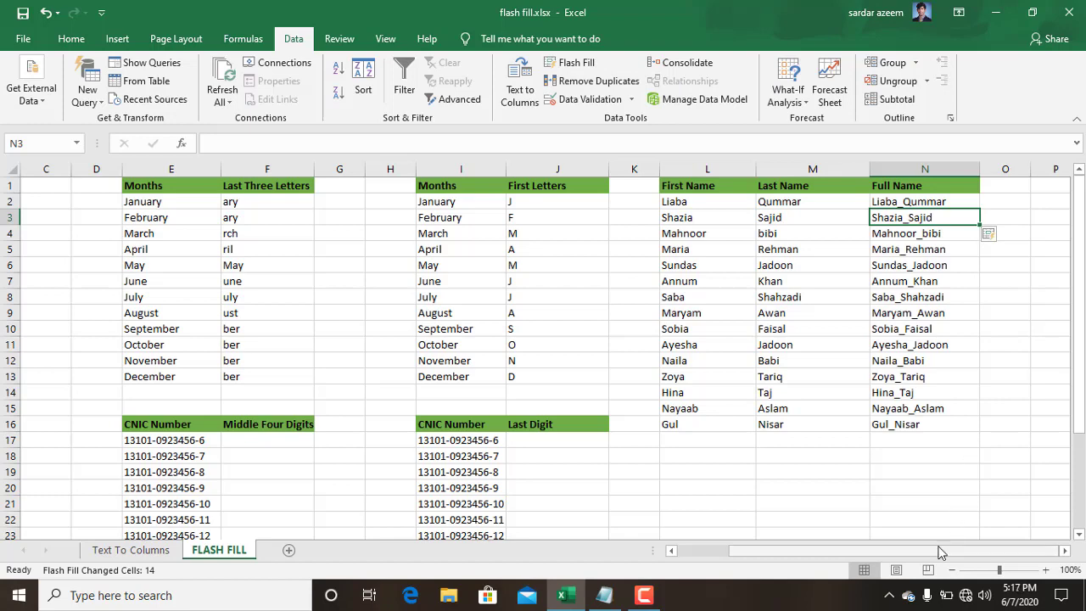
drag(939, 549, 831, 564)
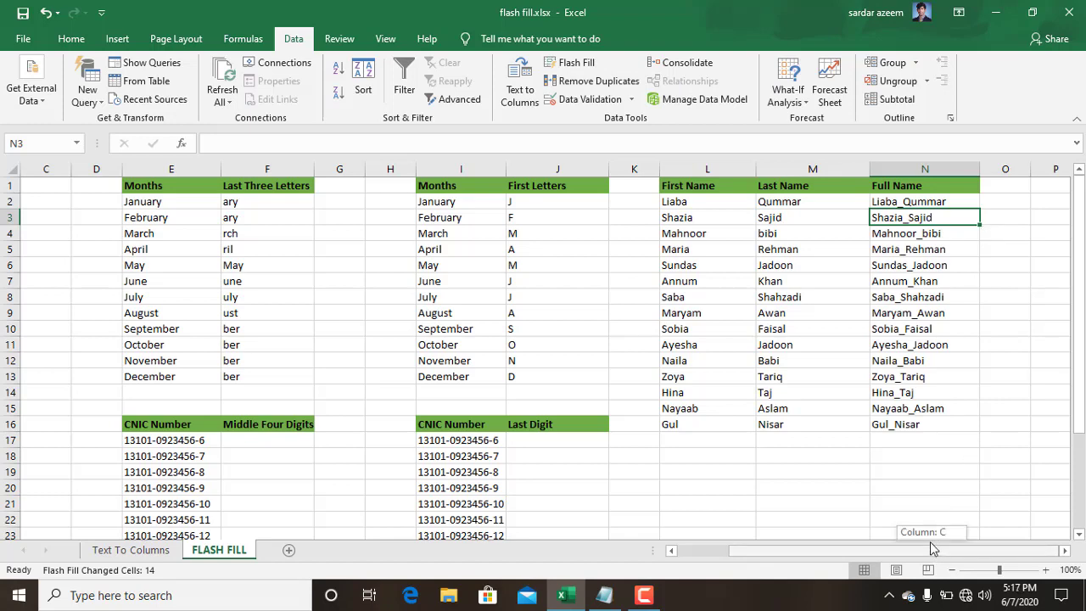
Enter 13101 in B17 and Flash Fill the First Four Digits column through row 30.
scroll(206, 443, down, 2)
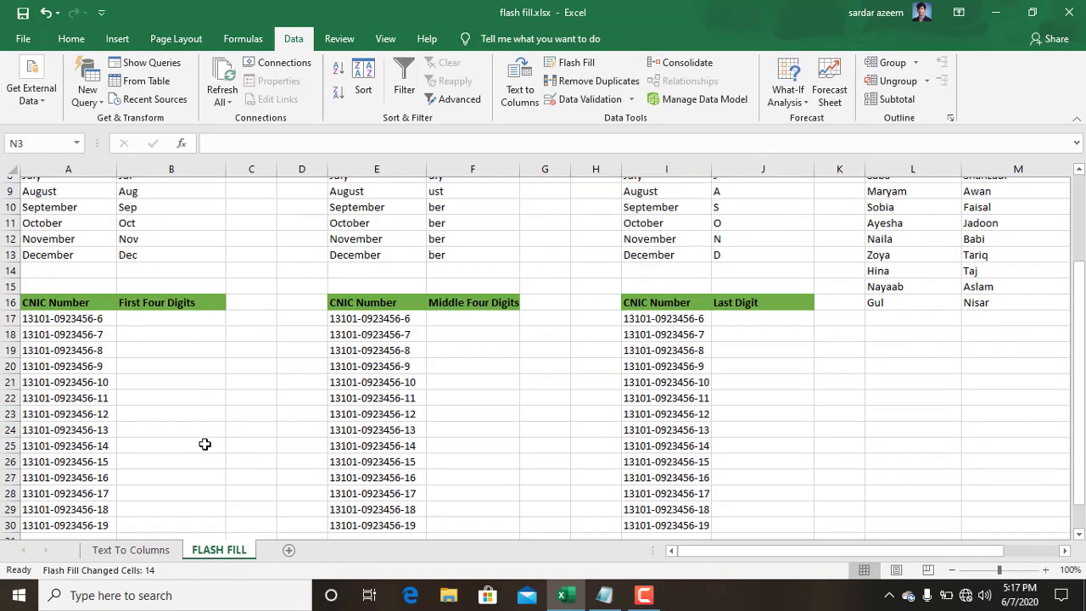
scroll(126, 285, down, 1)
click(148, 285)
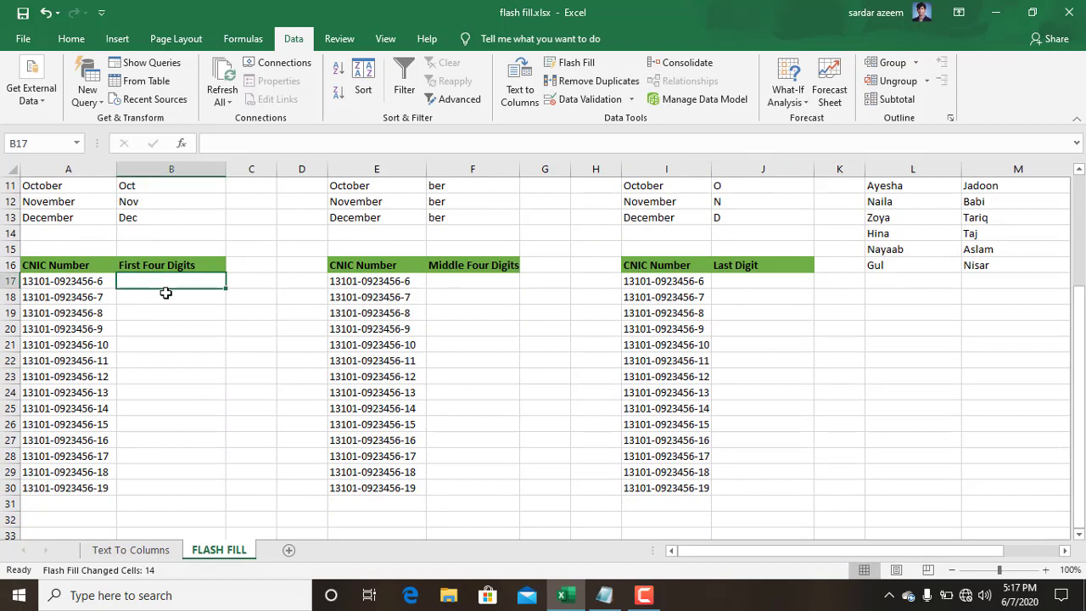
text(13101)
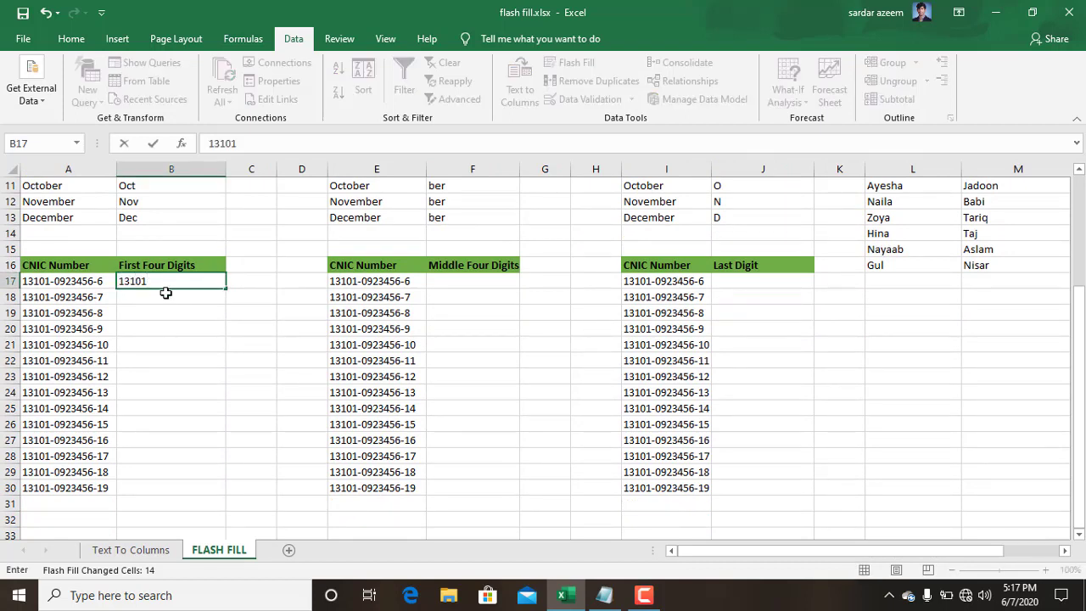
key(Return)
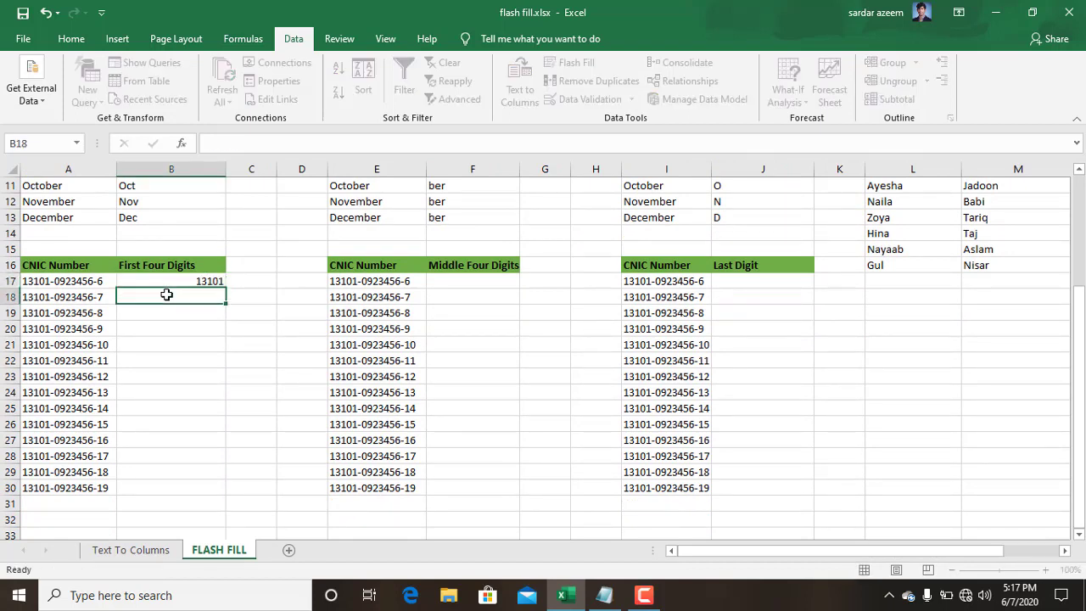
key(ctrl+e)
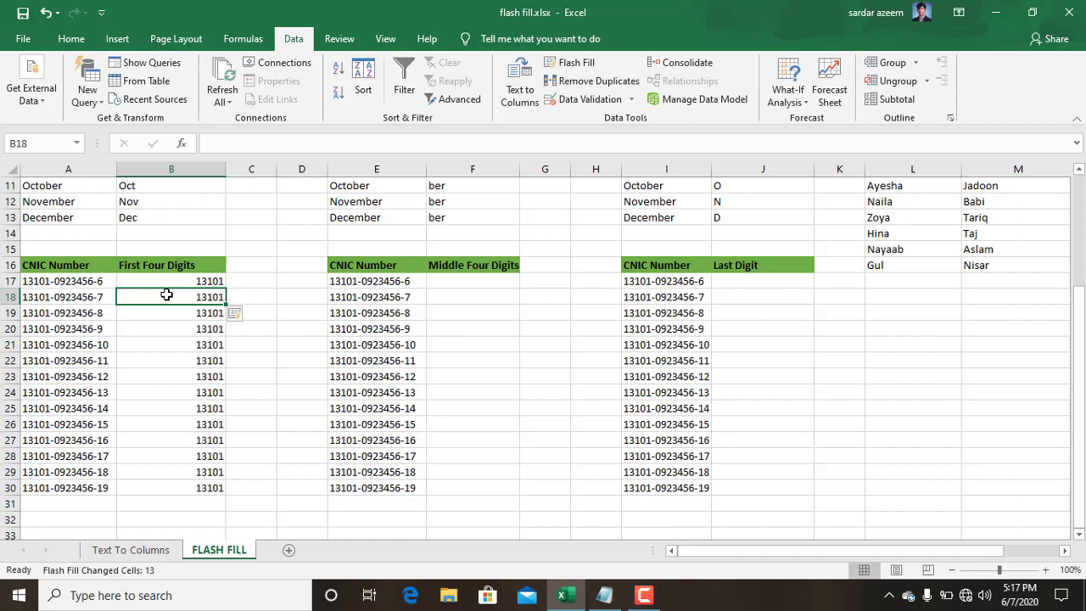
click(456, 287)
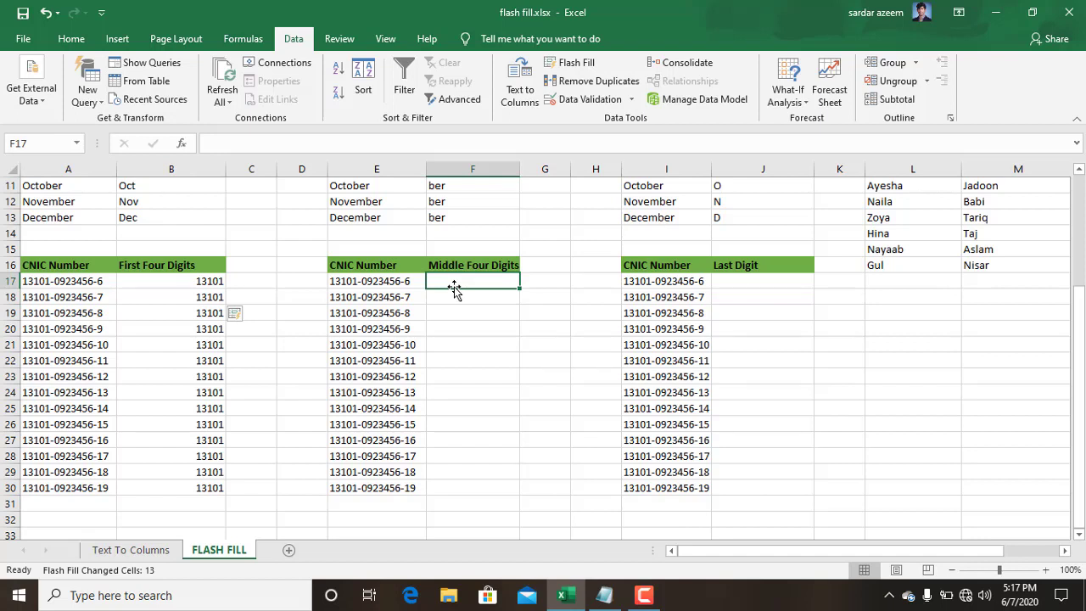
Enter 0923 in F17 as the example and Flash Fill Middle Four Digits for F17:F30.
text(09)
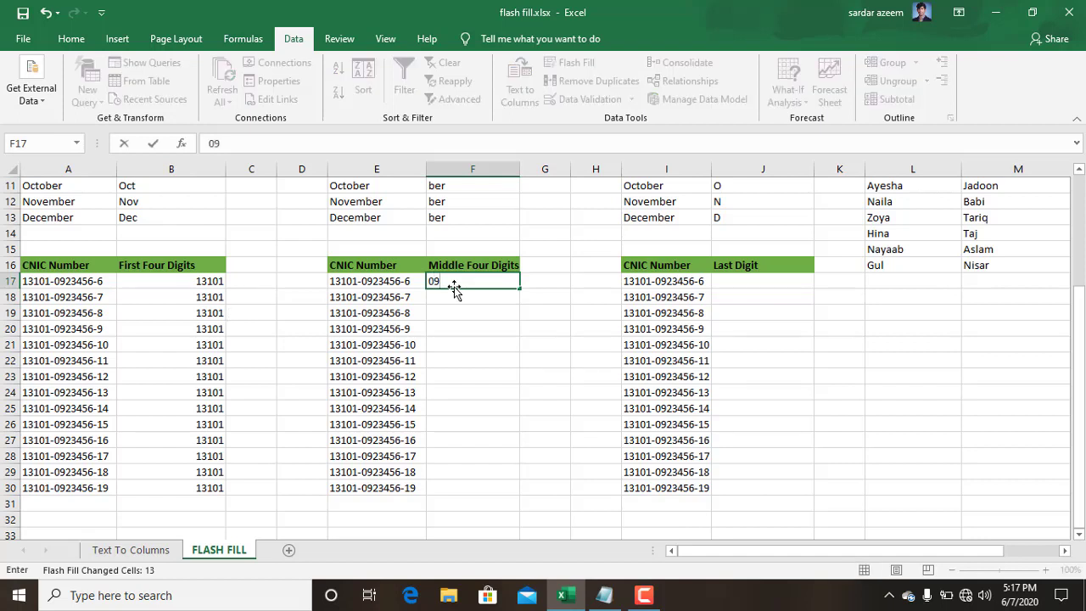
text(23)
key(Return)
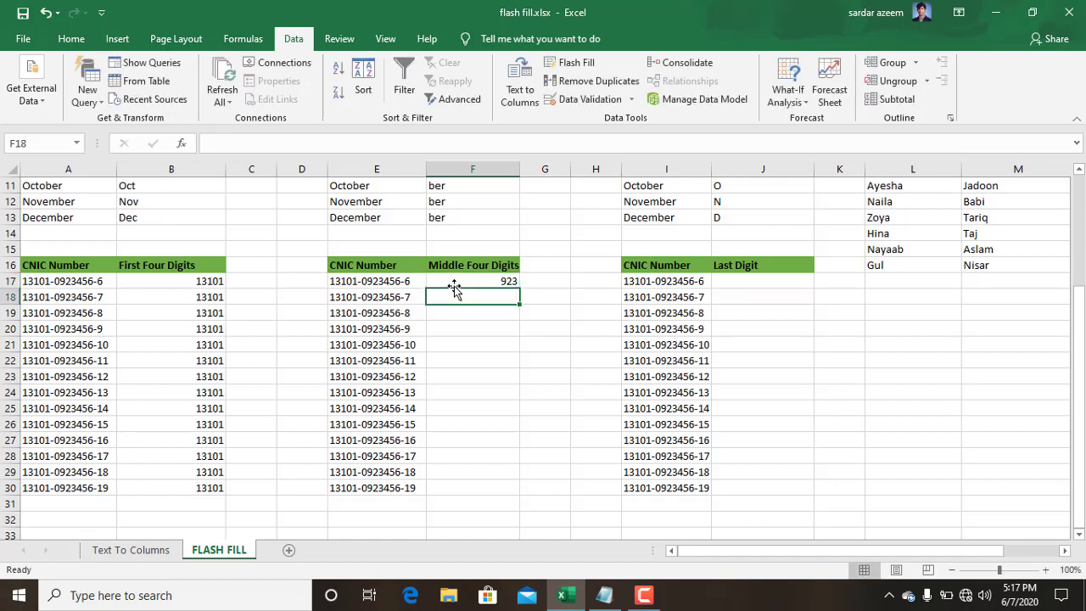
key(ctrl+e)
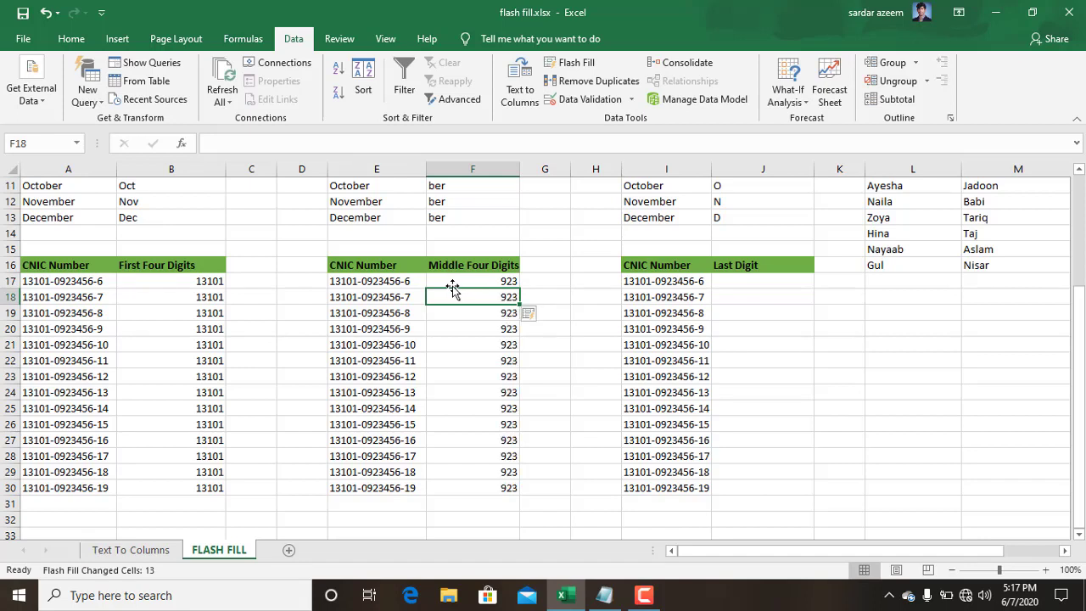
Enter 6 and 7 in J17:J18, then Flash Fill the Last Digit column through 19.
click(763, 281)
text(6)
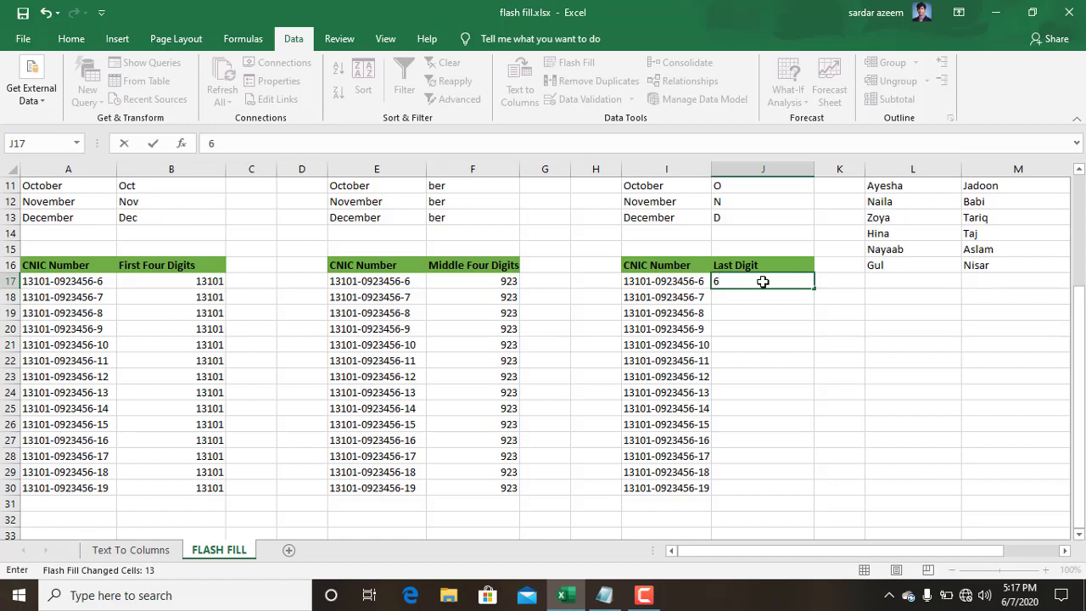
key(Return)
text(7)
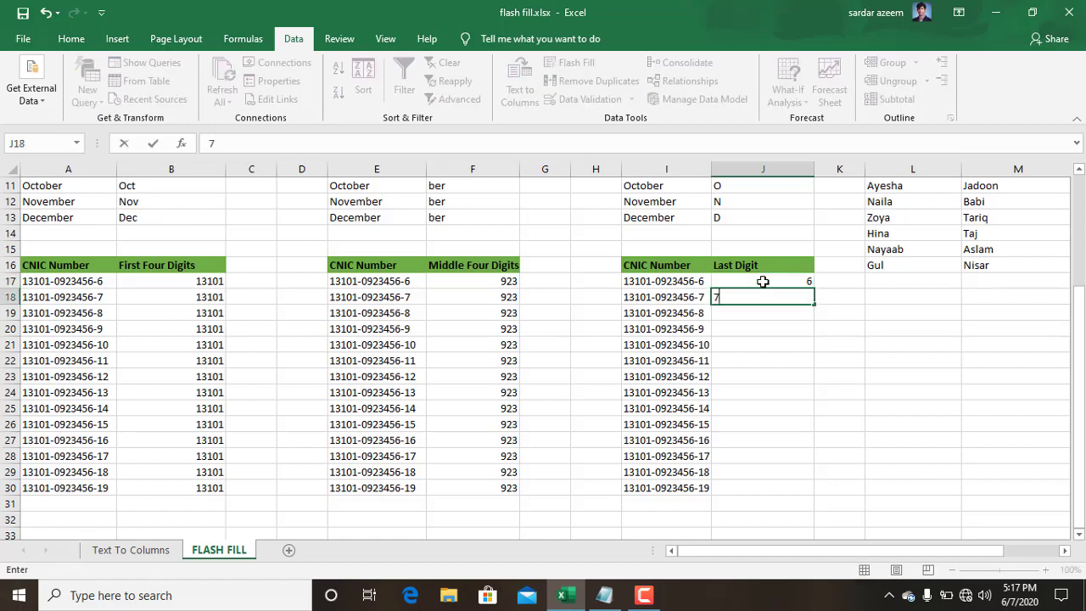
key(Return)
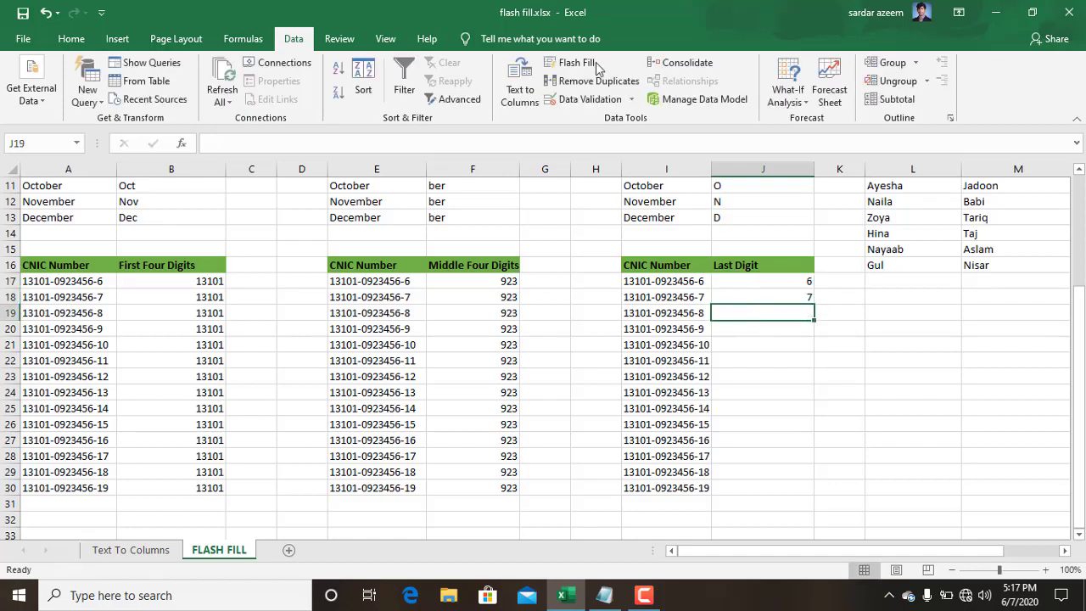
click(573, 63)
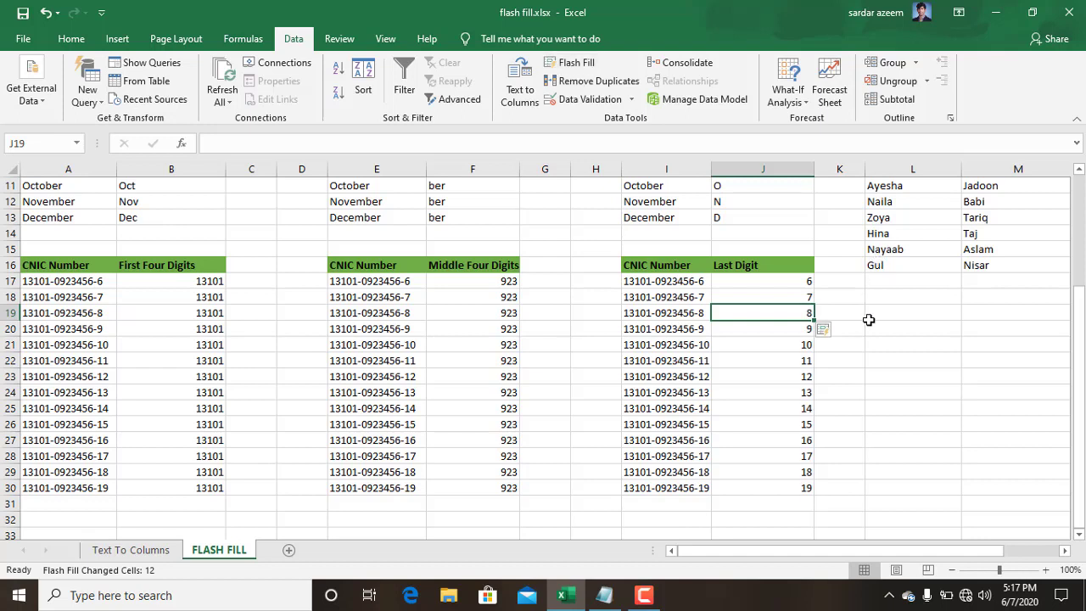
click(870, 314)
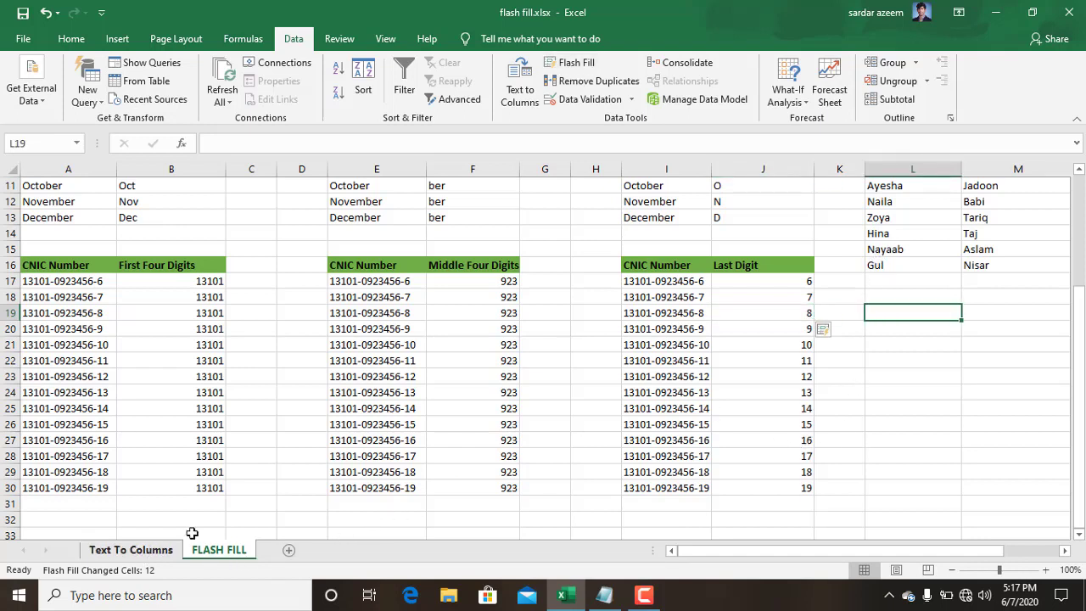
mouse_move(647, 601)
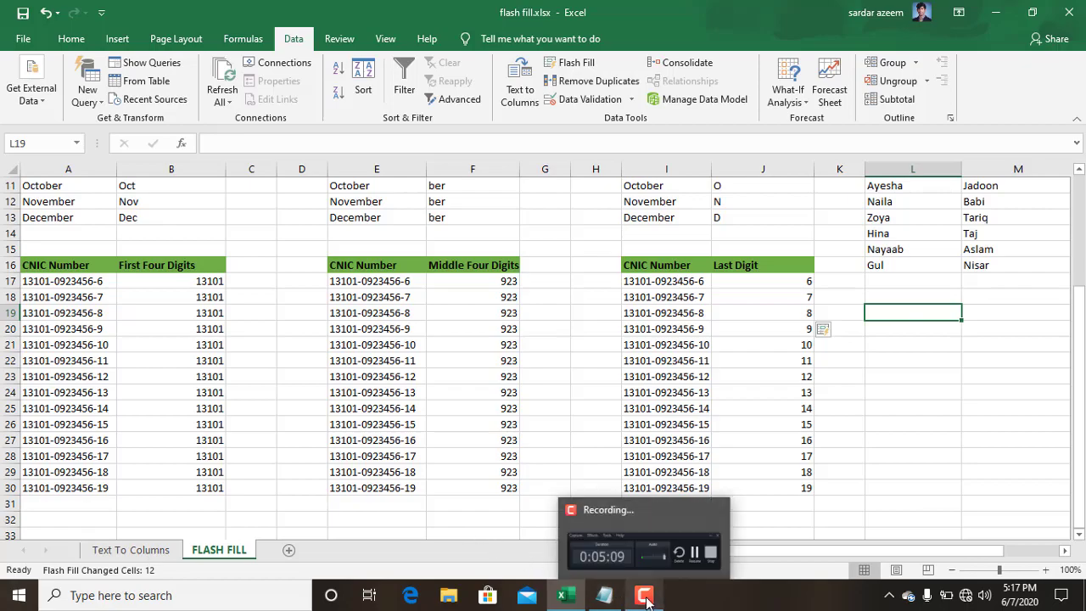